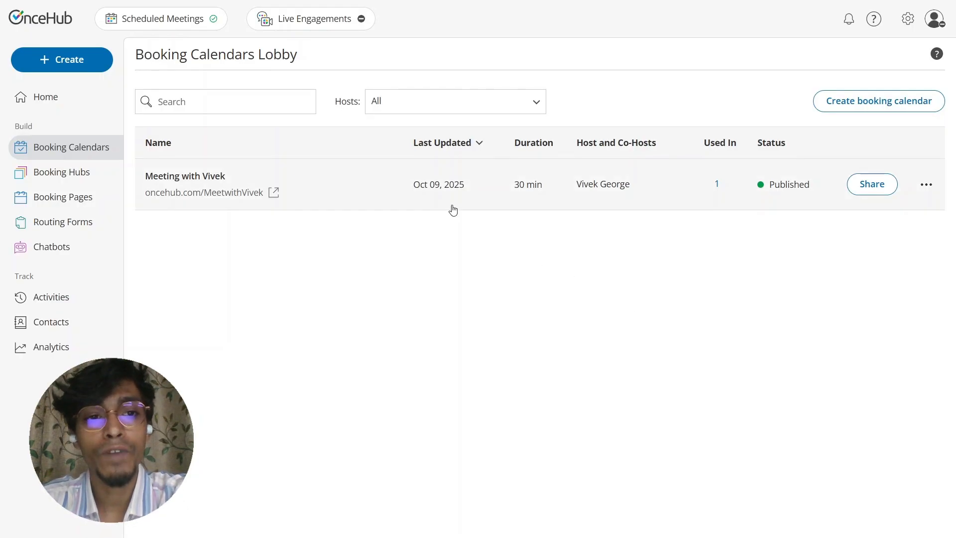
- Open the published 30-minute booking calendar from the Booking Calendars Lobby
click(229, 192)
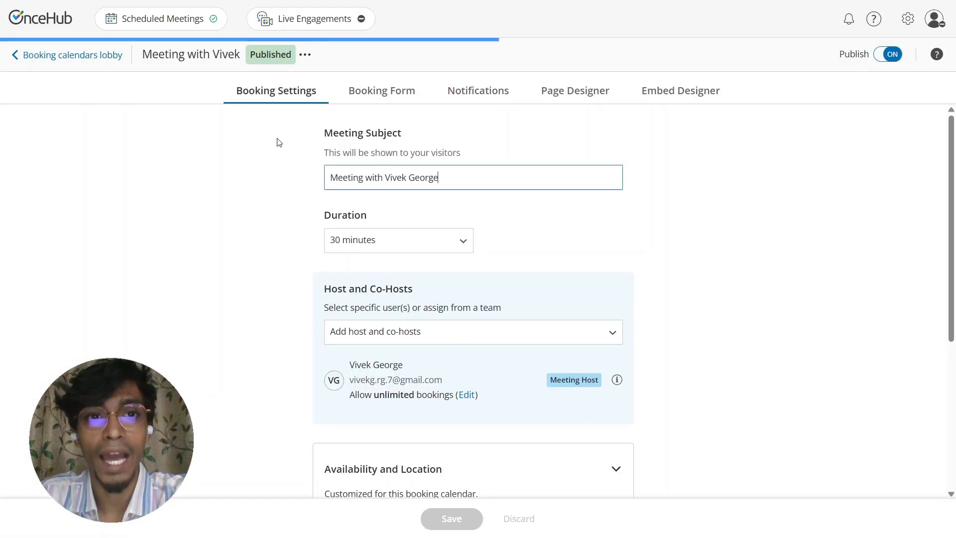
- On the Booking Form, inspect the Full Name, Email and Company Name questions' settings
click(379, 99)
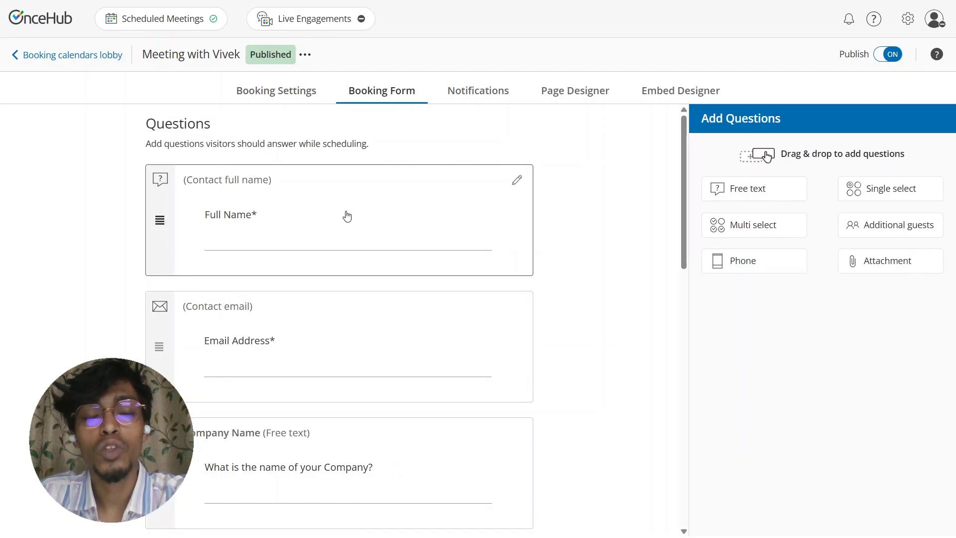
scroll(347, 215, down, 1)
click(327, 174)
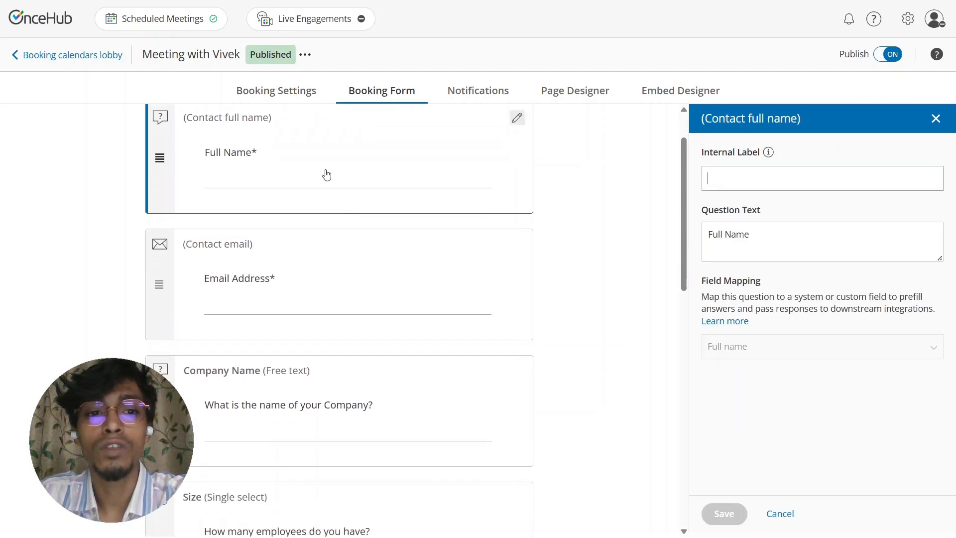
click(350, 269)
scroll(350, 268, down, 3)
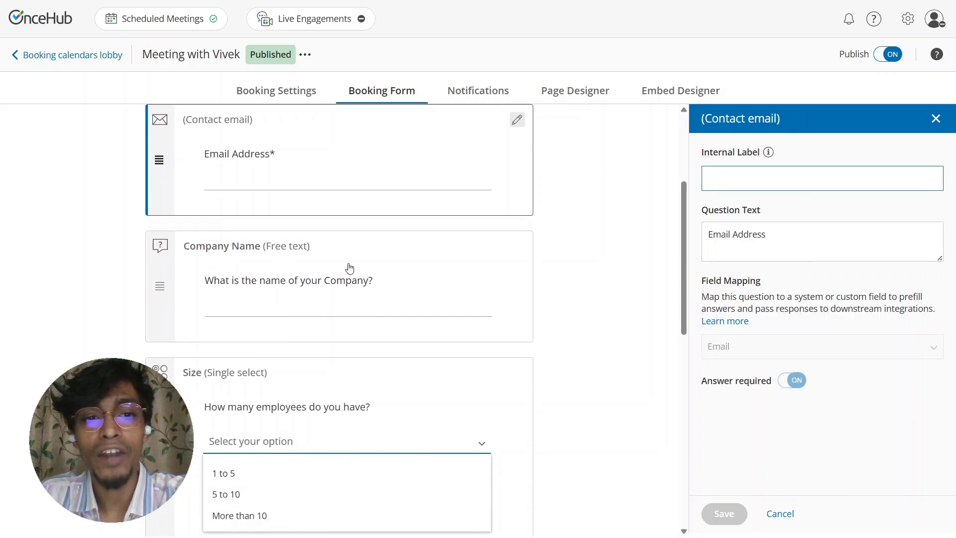
click(339, 235)
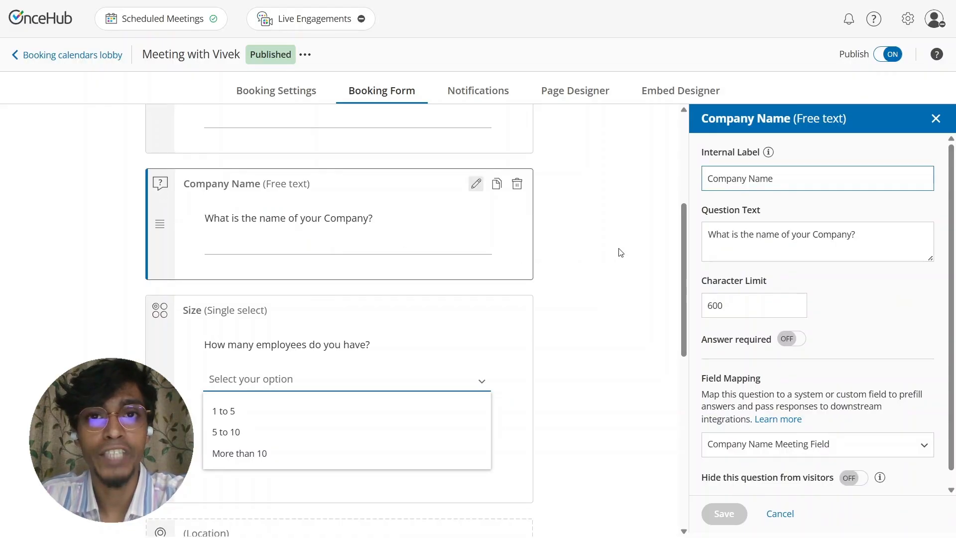
scroll(799, 244, down, 1)
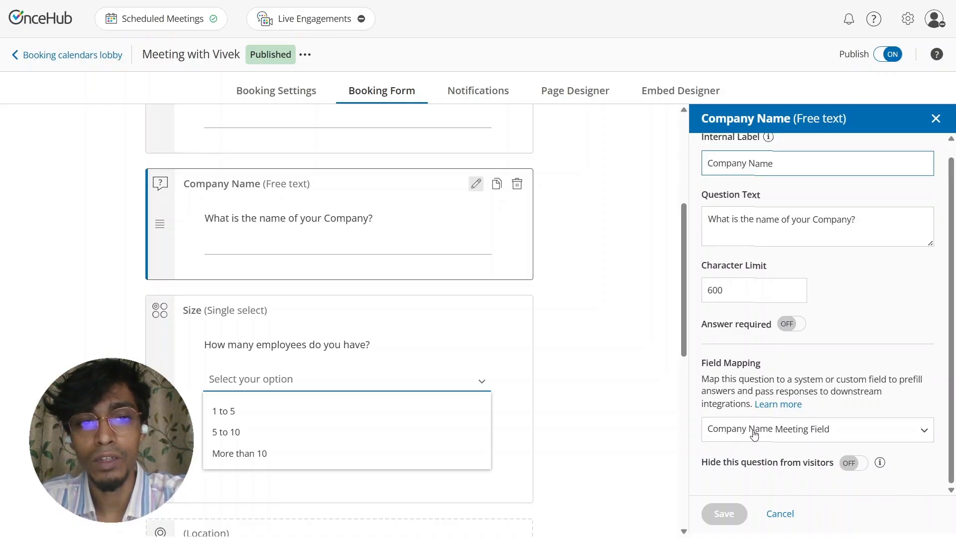
scroll(238, 271, down, 1)
- Check the Size question's mapping to Company Size Meeting Field, then open account settings
click(239, 268)
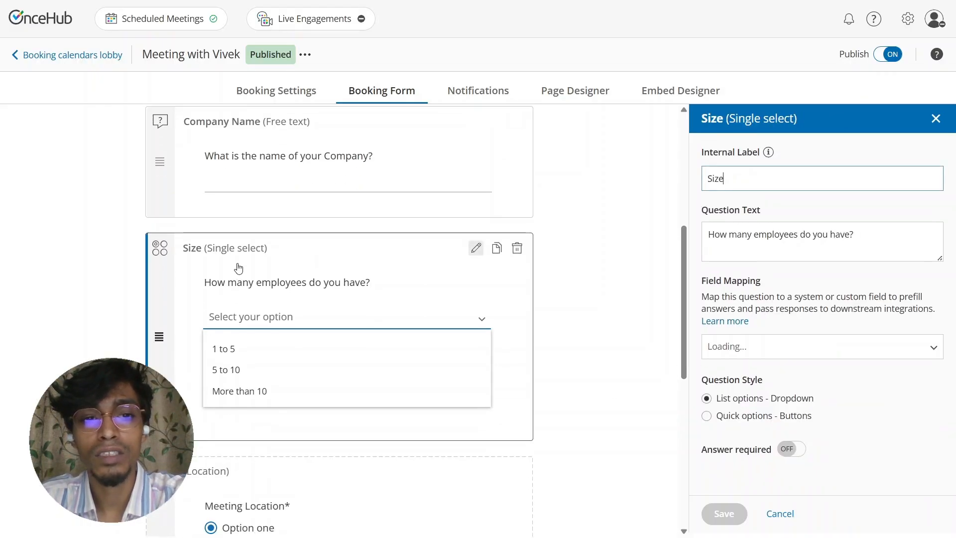
scroll(778, 233, down, 5)
scroll(778, 256, up, 5)
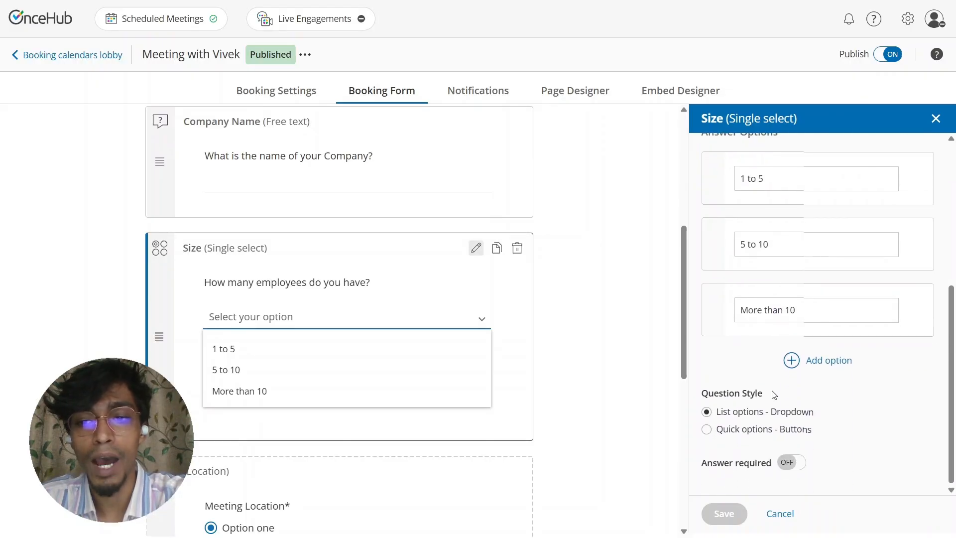
click(763, 344)
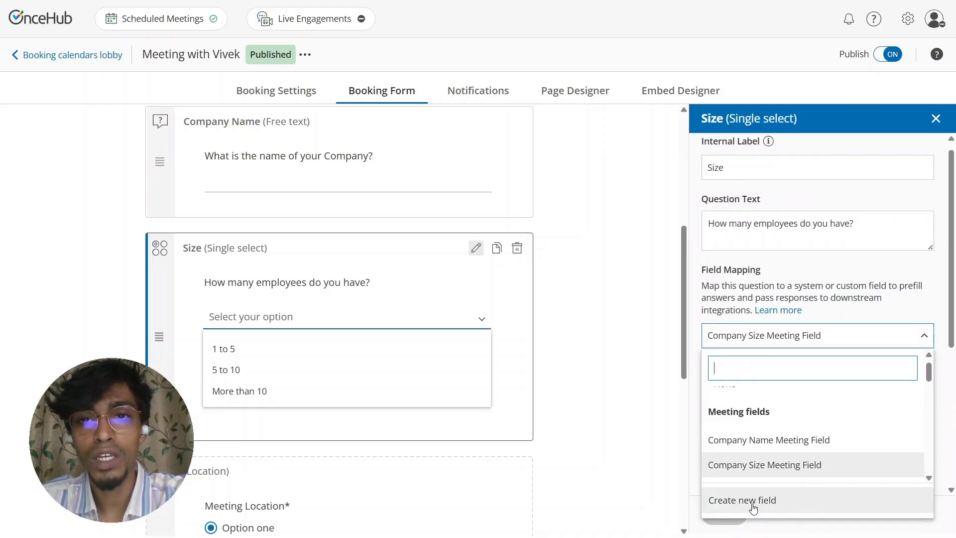
click(907, 28)
click(907, 20)
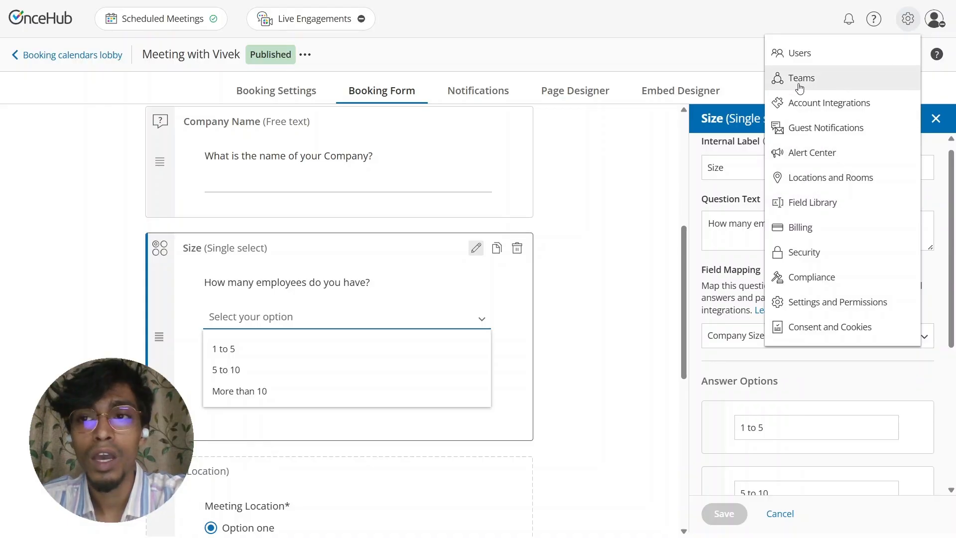
- Go to Account Integrations and open the Zapier integration page
click(811, 107)
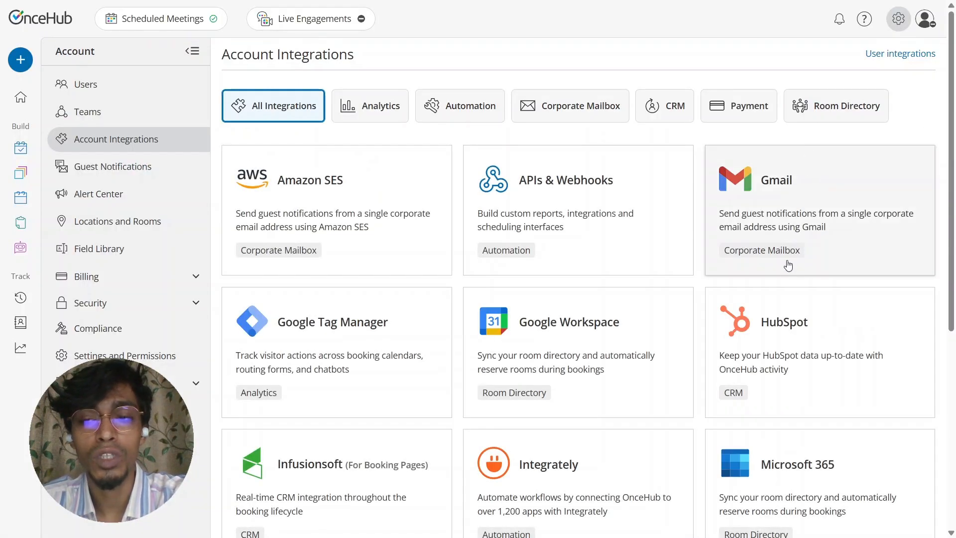
scroll(787, 267, down, 5)
click(785, 421)
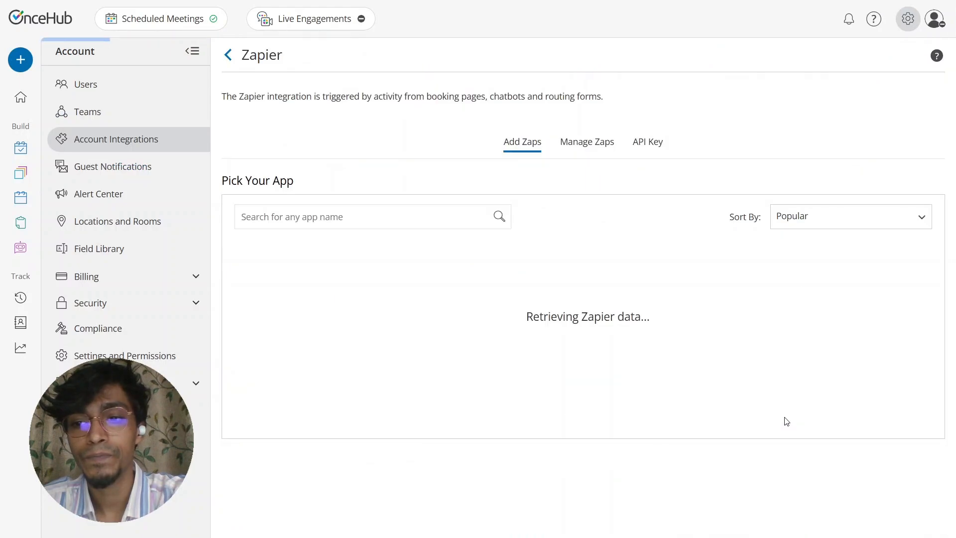
scroll(542, 285, down, 2)
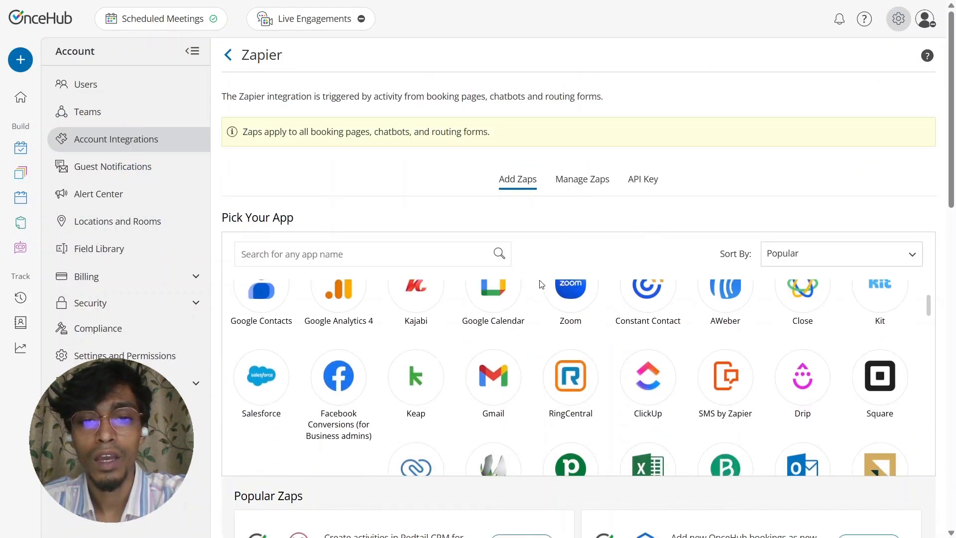
scroll(542, 284, up, 2)
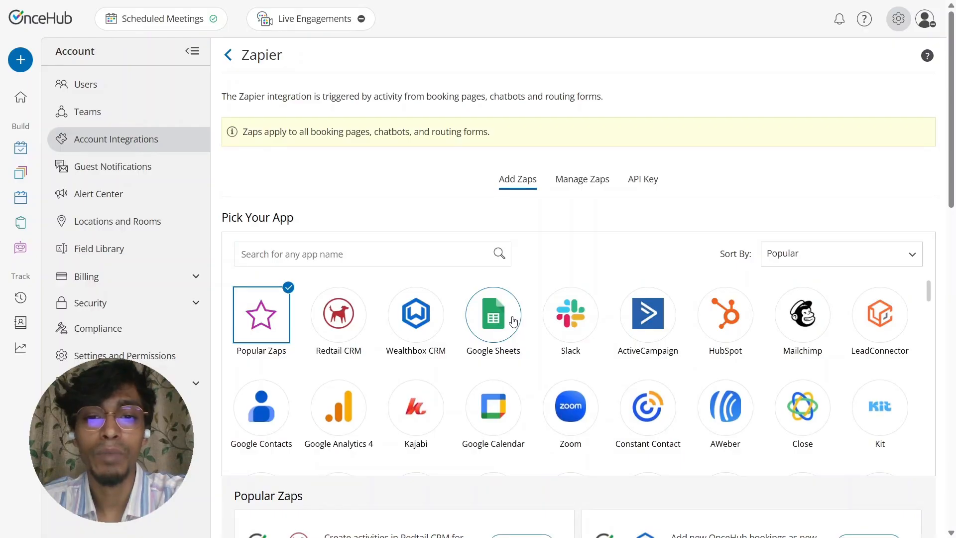
- Filter the ready-made zaps to Google Sheets, then start a new Zap in Zapier
click(627, 319)
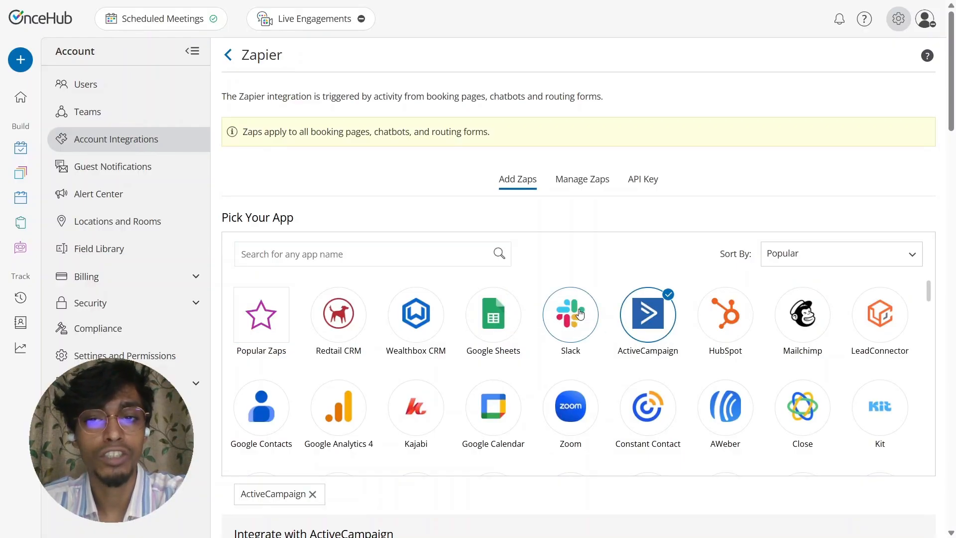
click(577, 315)
click(557, 322)
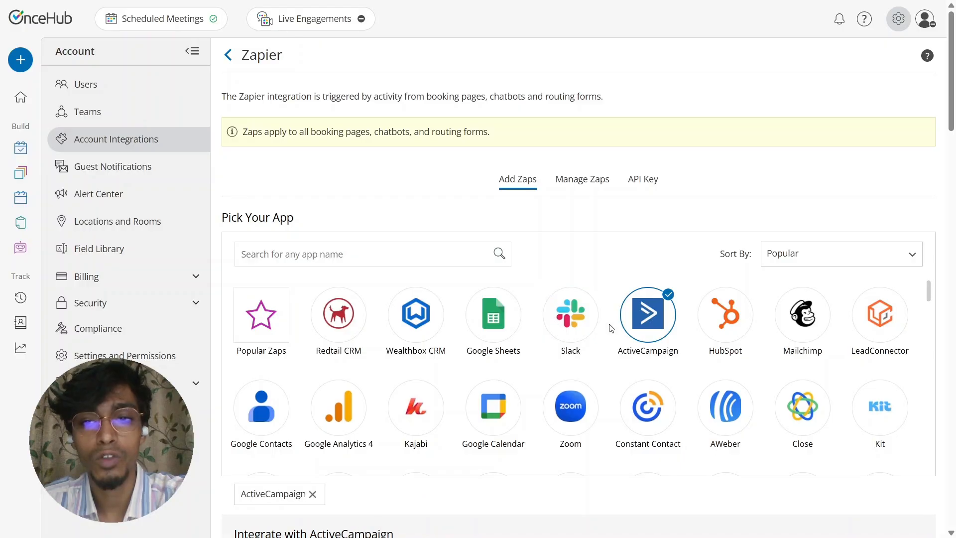
click(619, 326)
click(491, 314)
scroll(498, 398, down, 4)
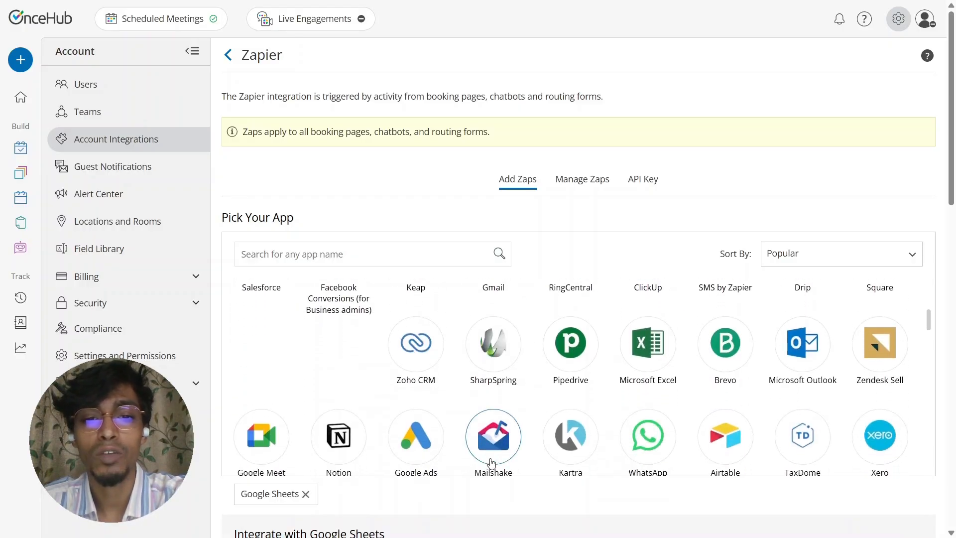
scroll(453, 424, down, 5)
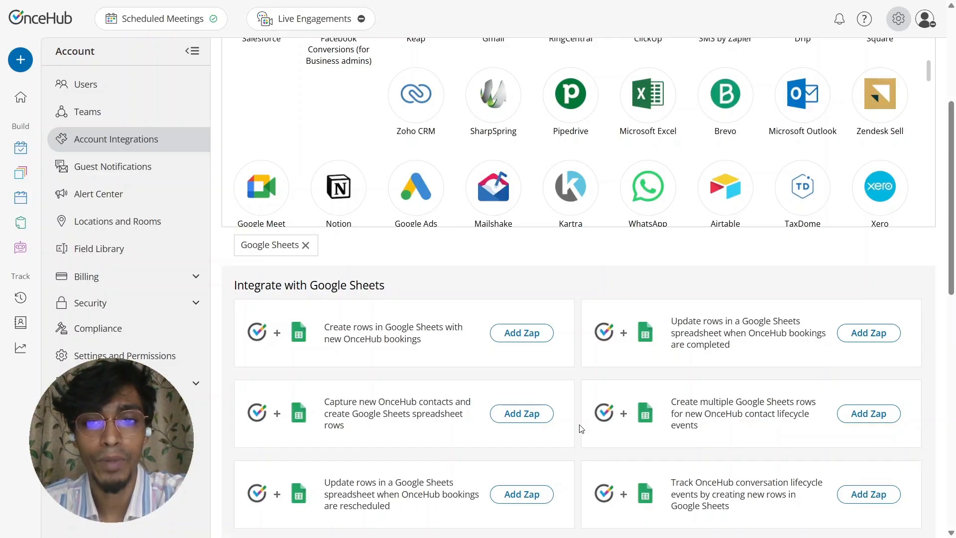
scroll(580, 428, down, 10)
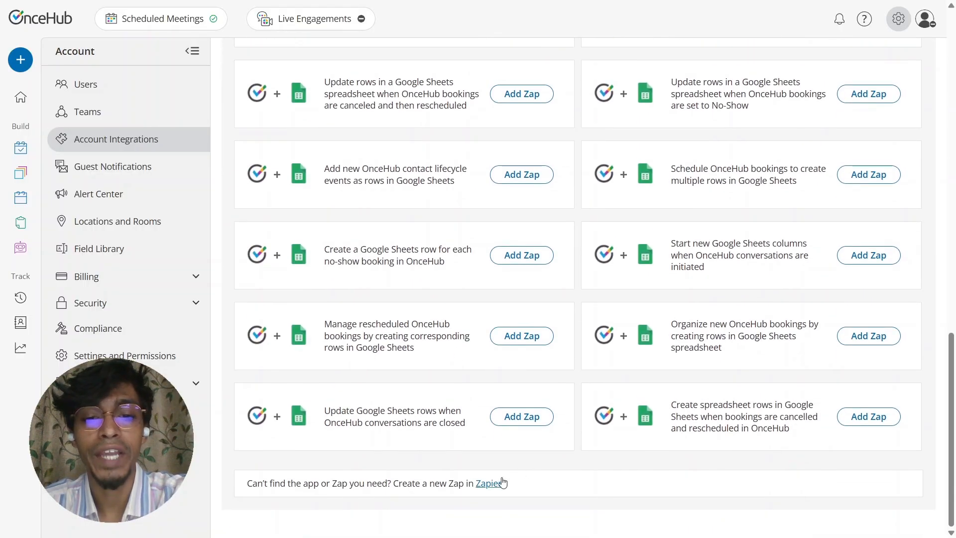
click(488, 483)
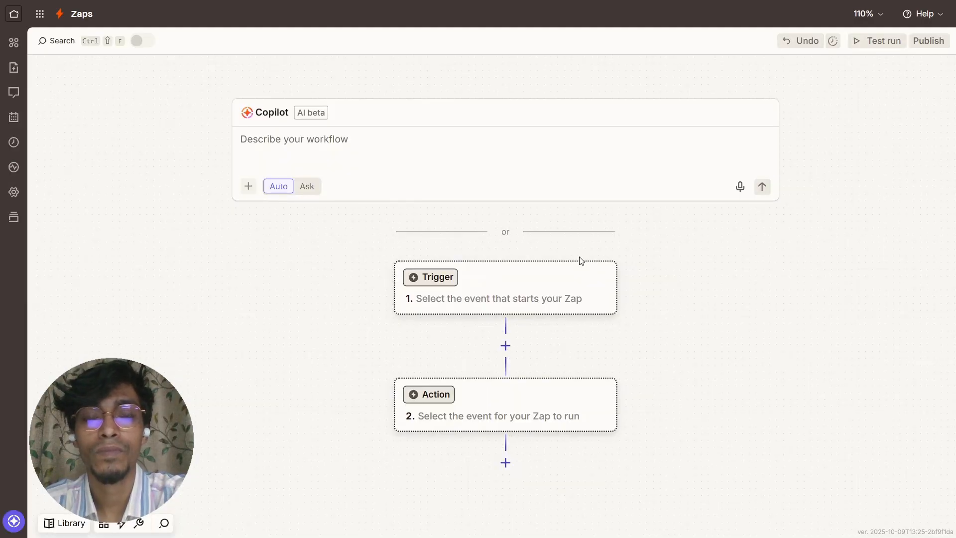
- Set the Zap trigger to OnceHub's Booking Lifecycle Event
click(551, 275)
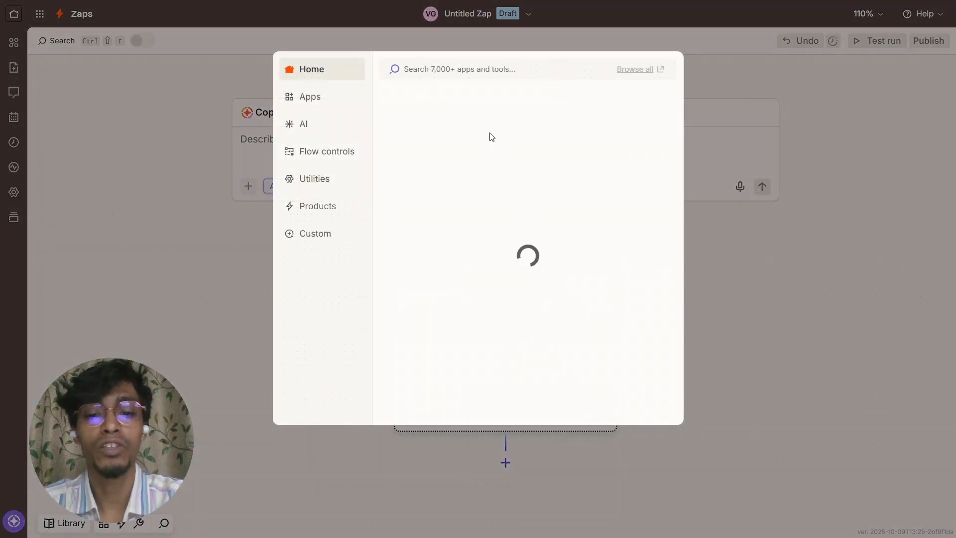
text(OnceHu)
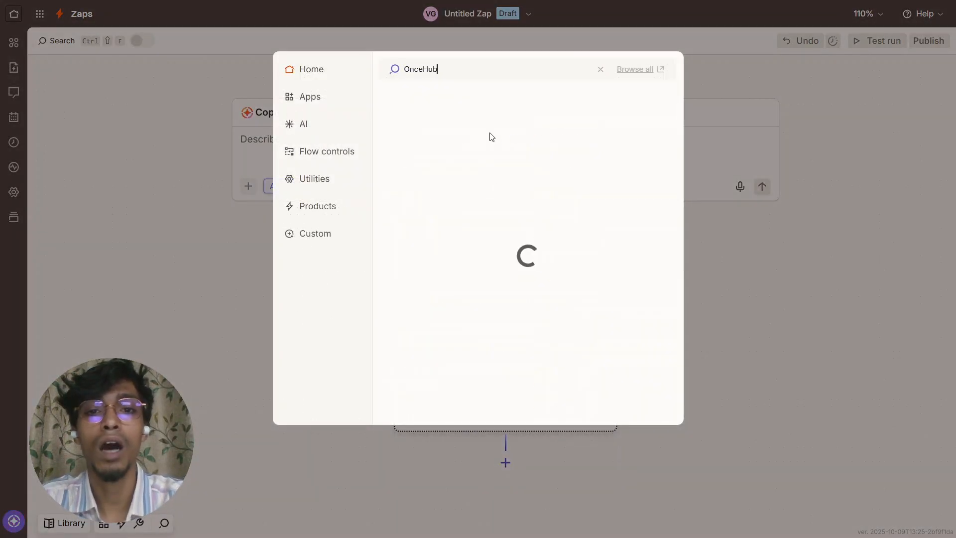
text(b)
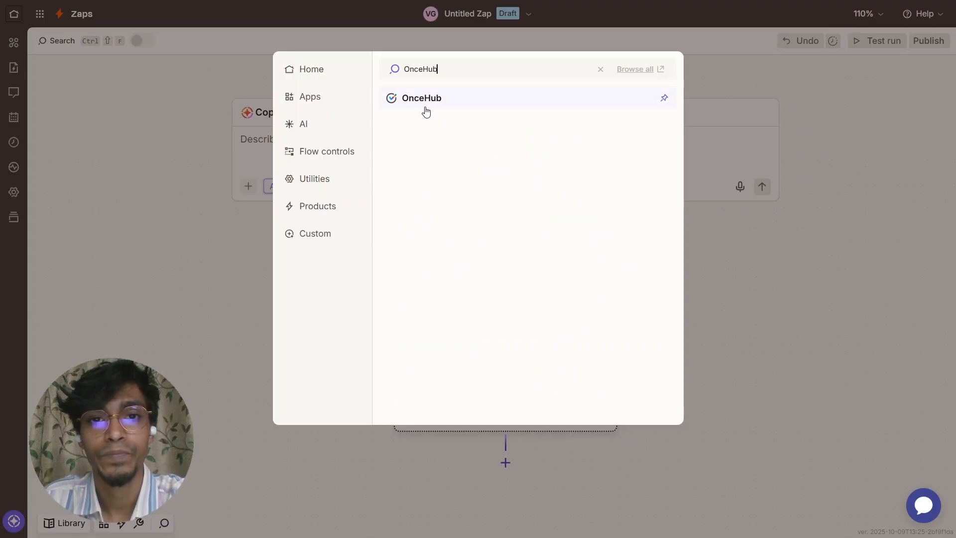
click(423, 104)
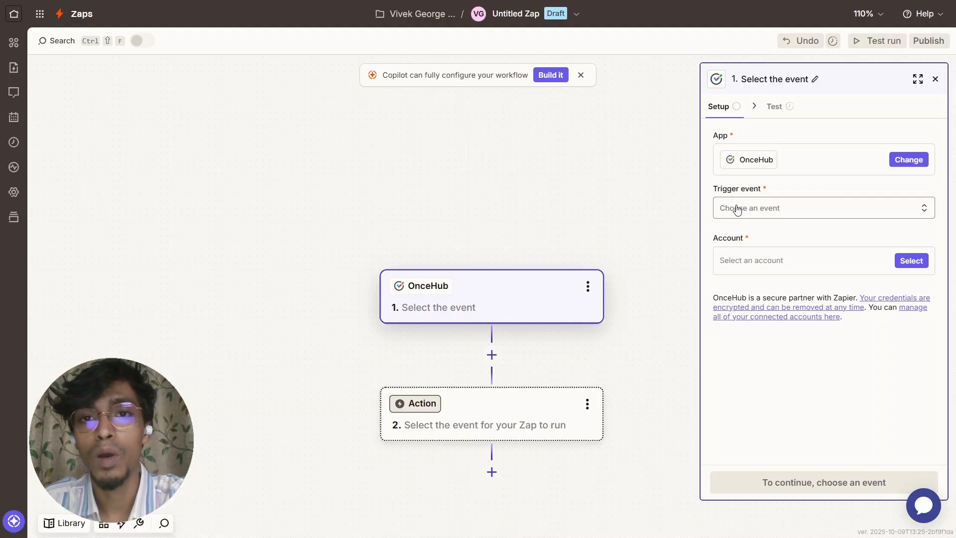
click(738, 209)
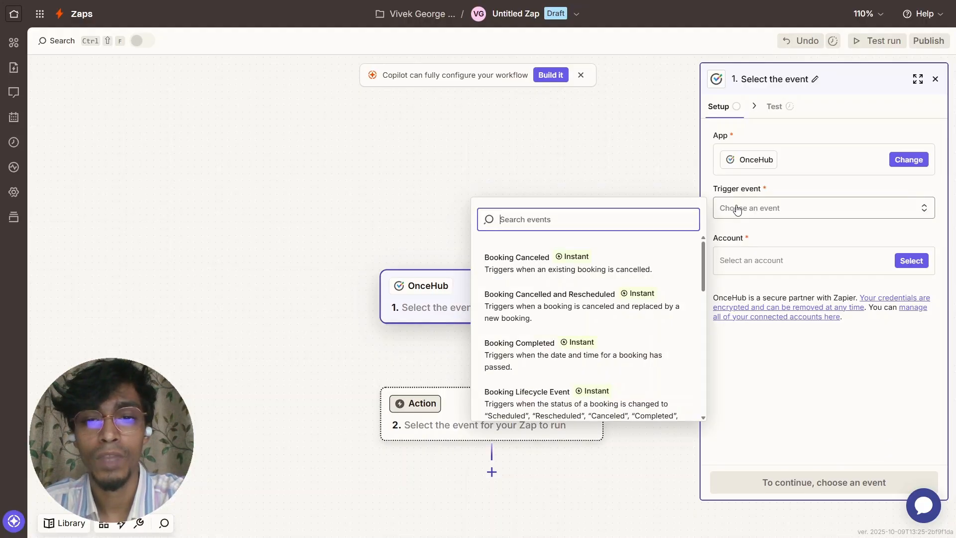
scroll(617, 327, down, 1)
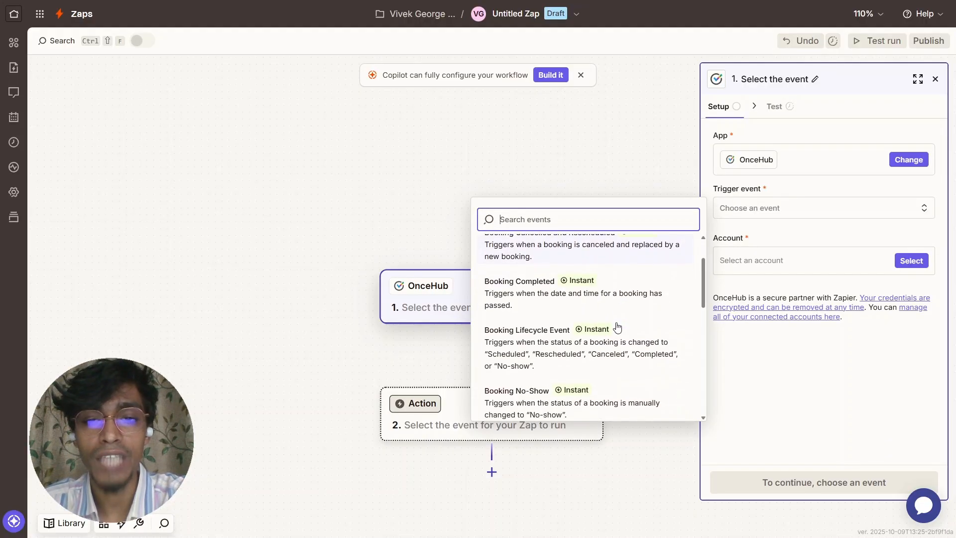
click(560, 346)
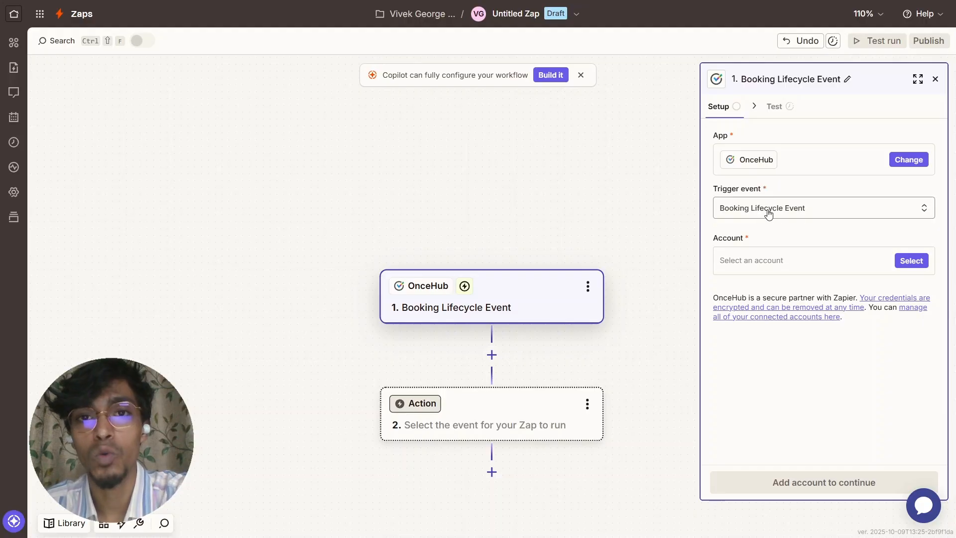
- Connect the first OnceHub account to the trigger and continue to testing
click(911, 260)
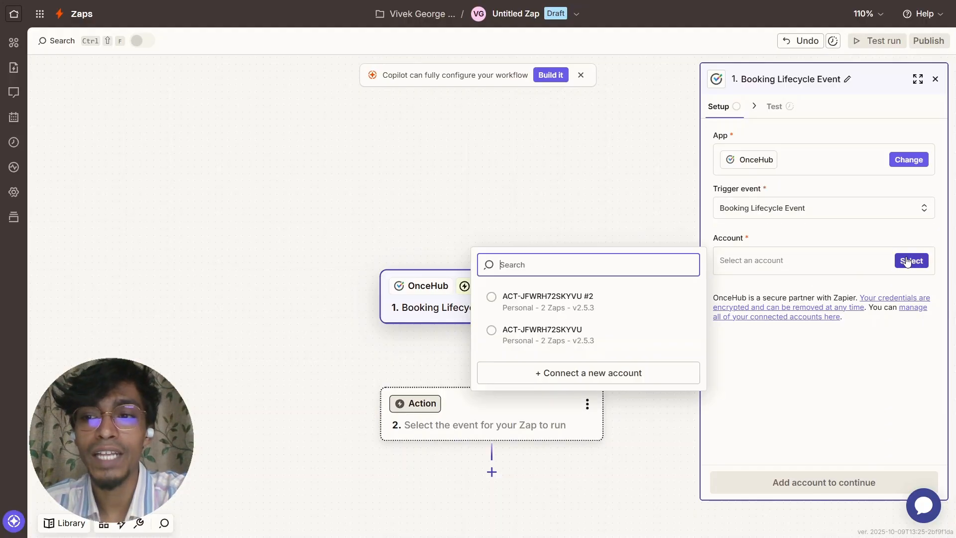
click(575, 309)
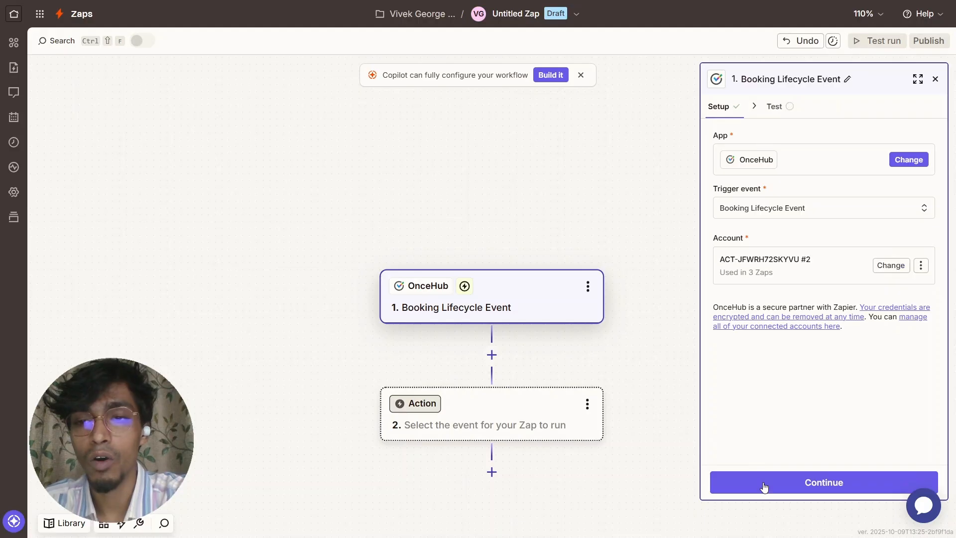
click(764, 486)
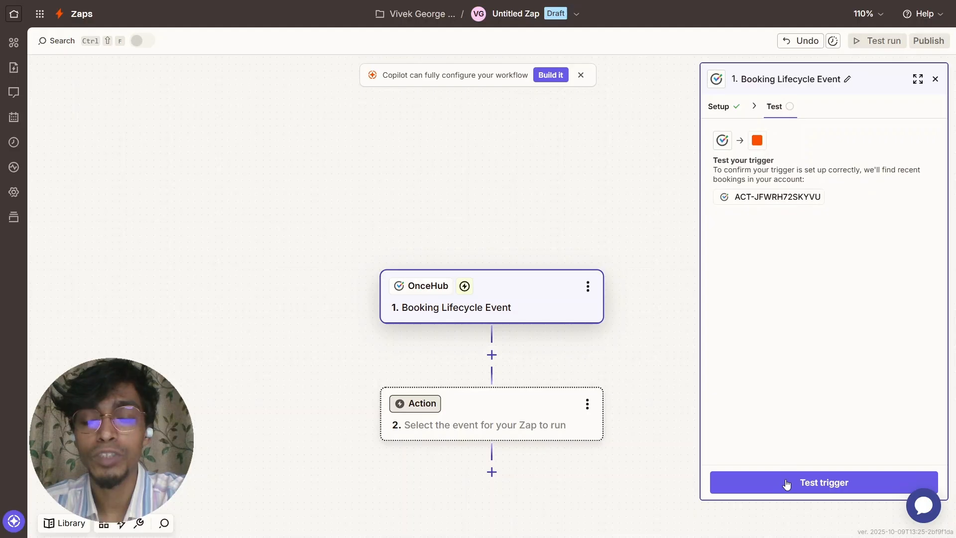
- Test the trigger and review the Booking A record's 30-minute meeting fields
click(786, 484)
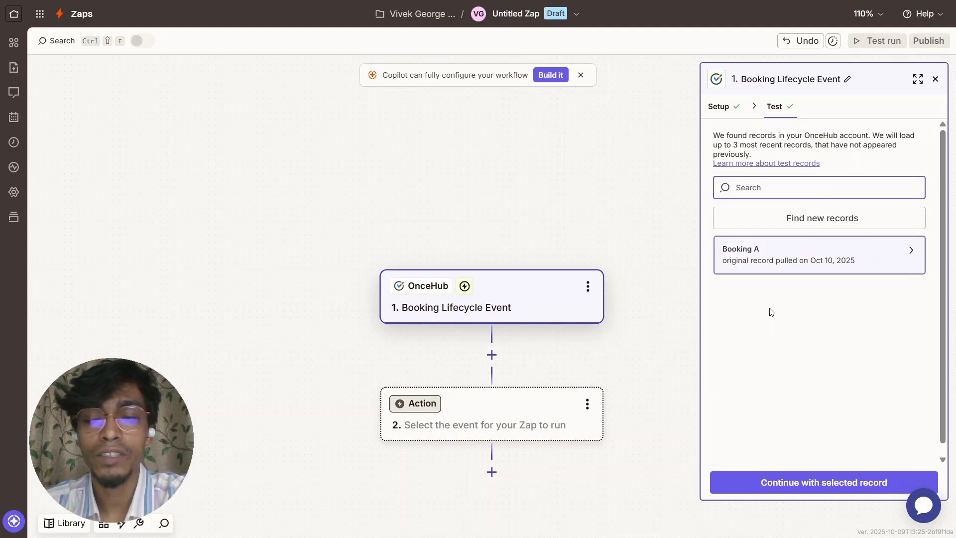
click(773, 263)
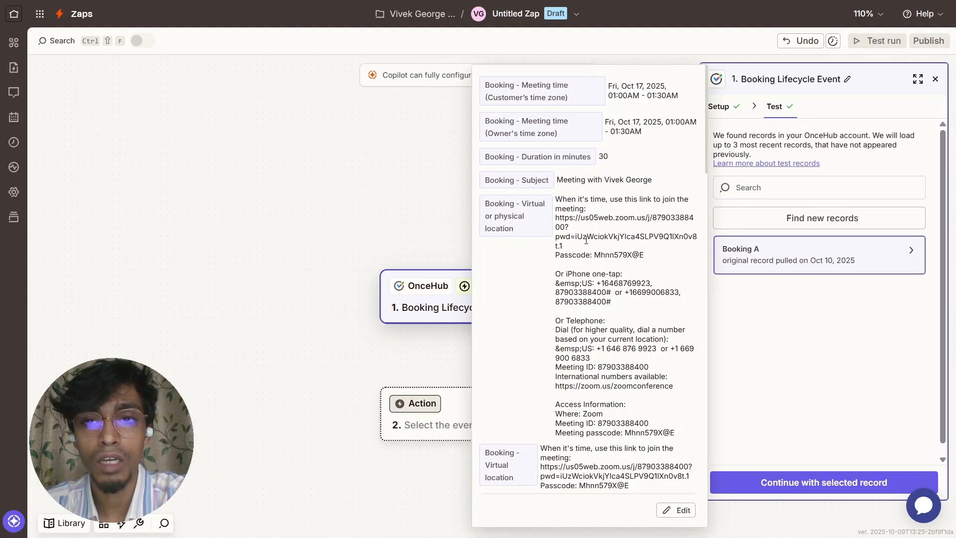
scroll(586, 241, down, 15)
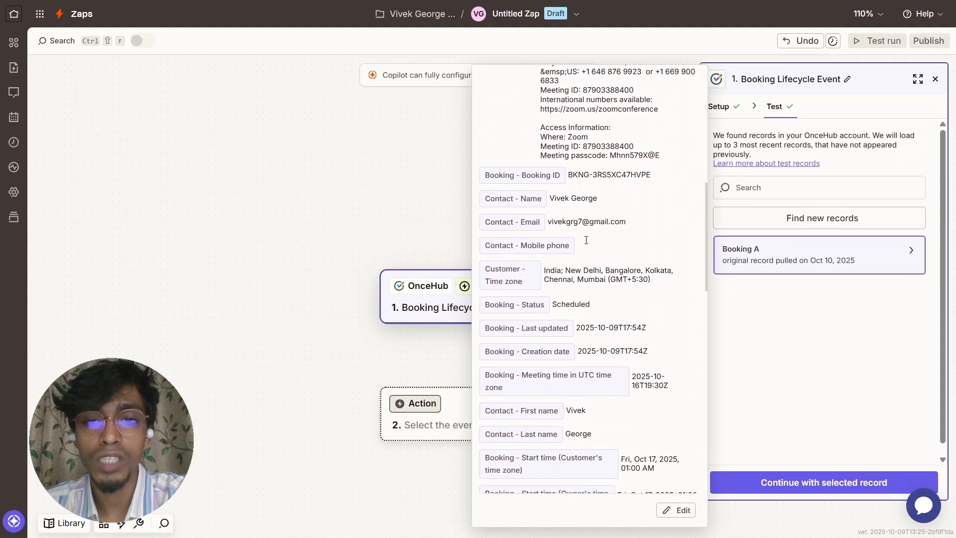
scroll(586, 241, up, 15)
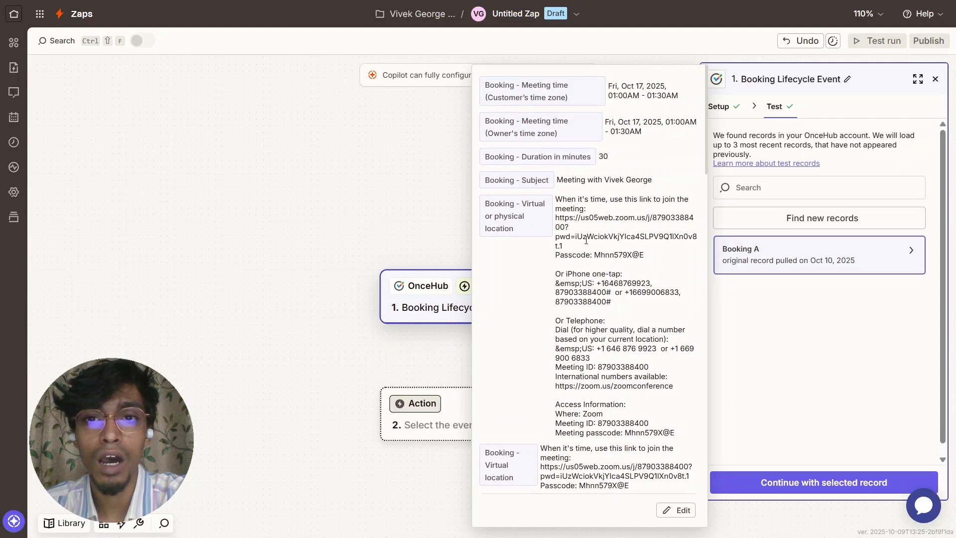
- Make the action Google Sheets Create Spreadsheet Row using the existing Google Sheets account
click(812, 483)
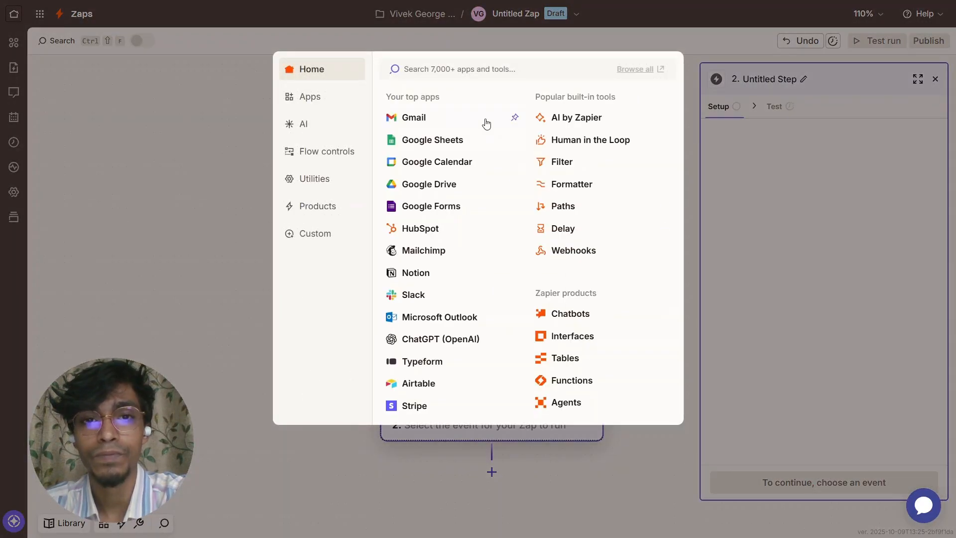
click(419, 140)
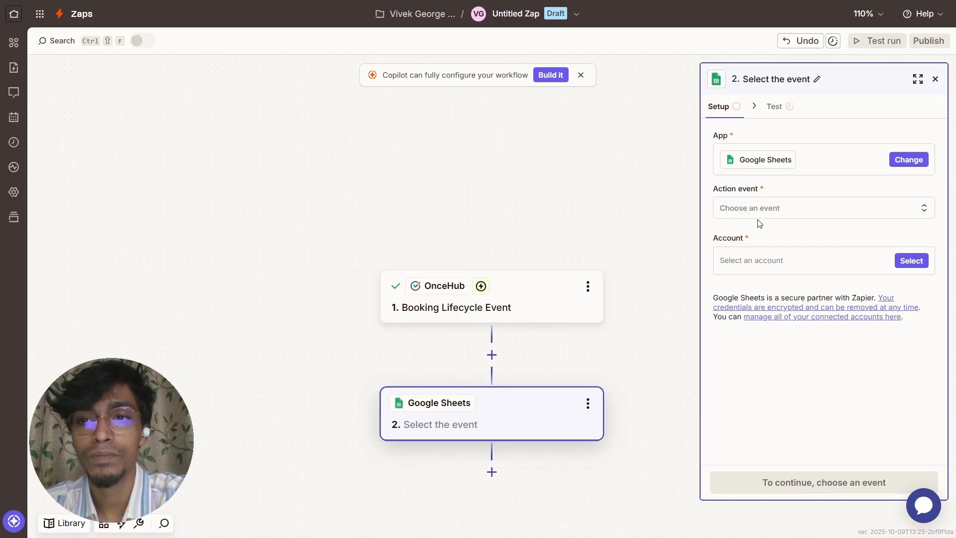
click(742, 212)
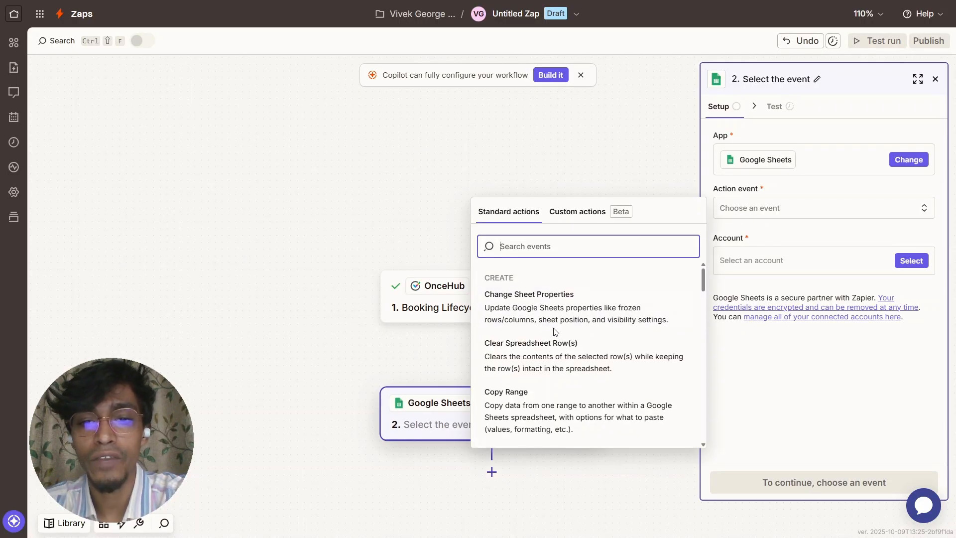
scroll(555, 332, down, 3)
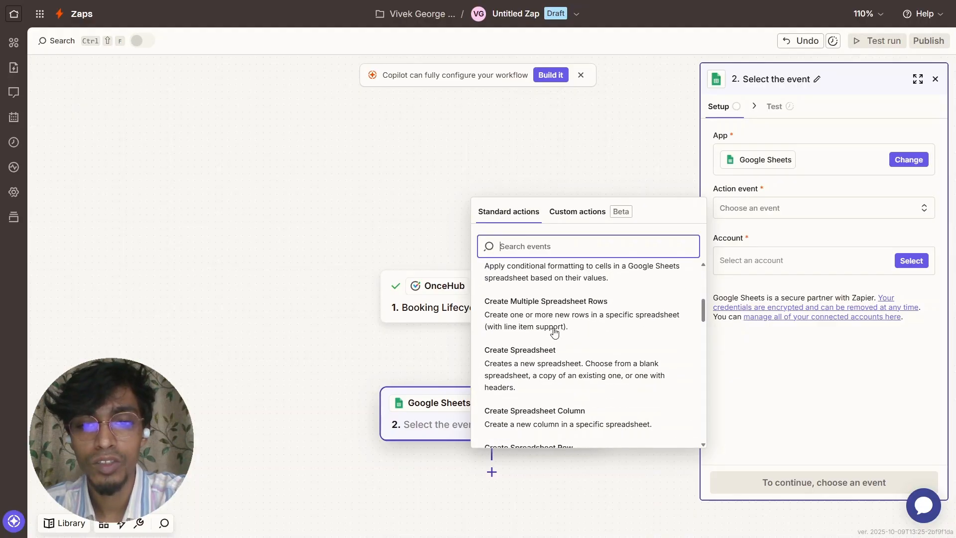
scroll(556, 332, down, 3)
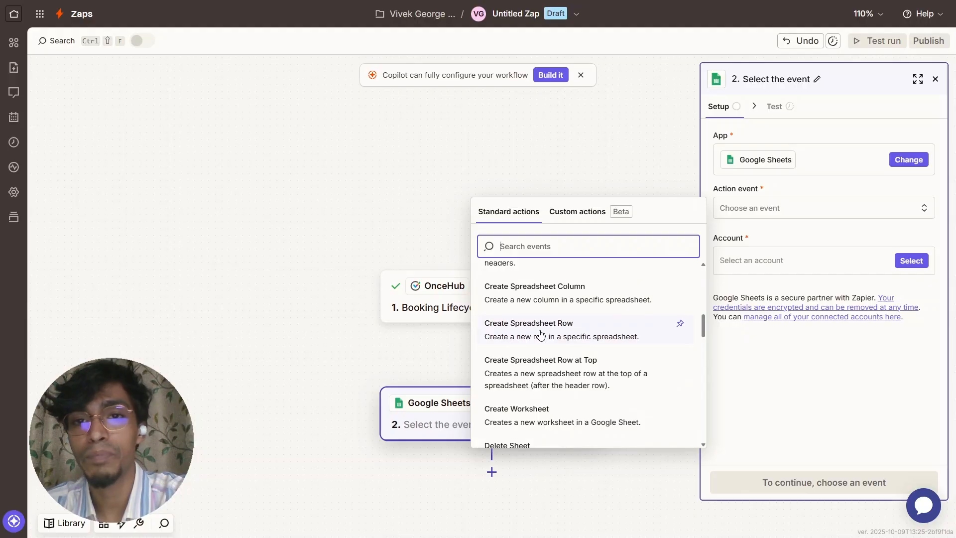
click(540, 335)
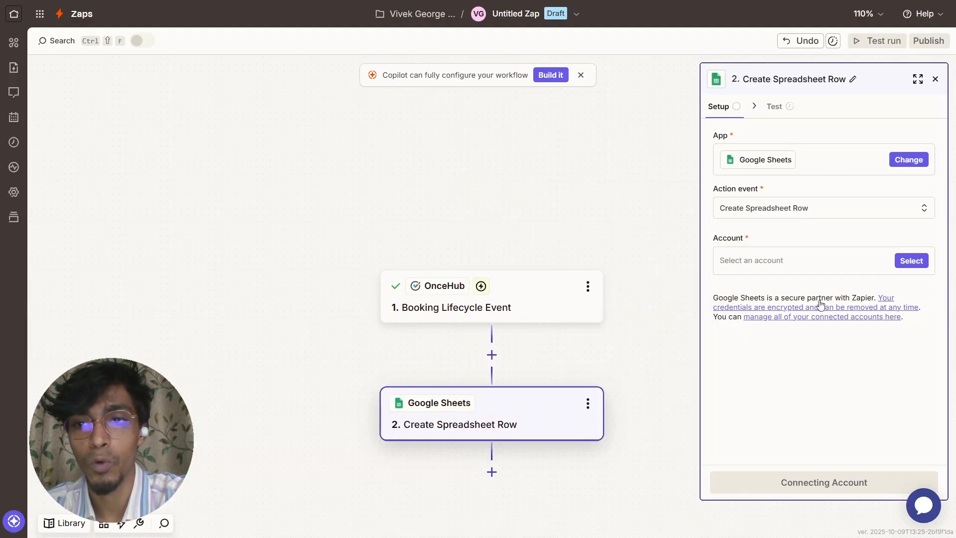
click(911, 261)
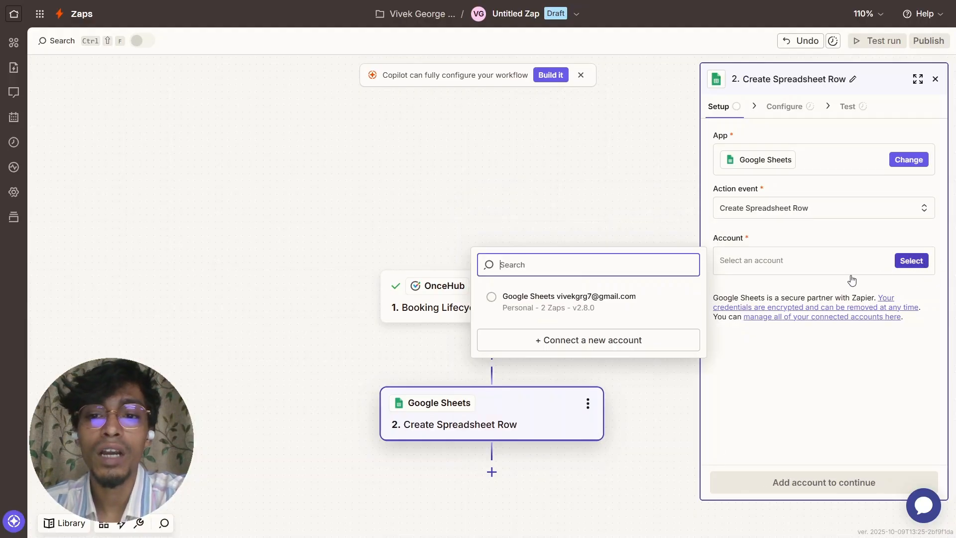
click(571, 303)
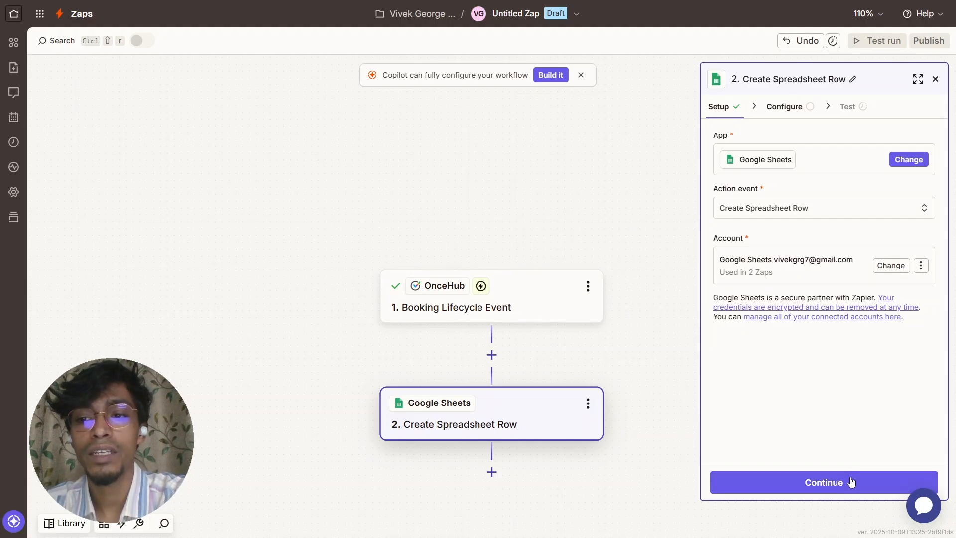
click(851, 481)
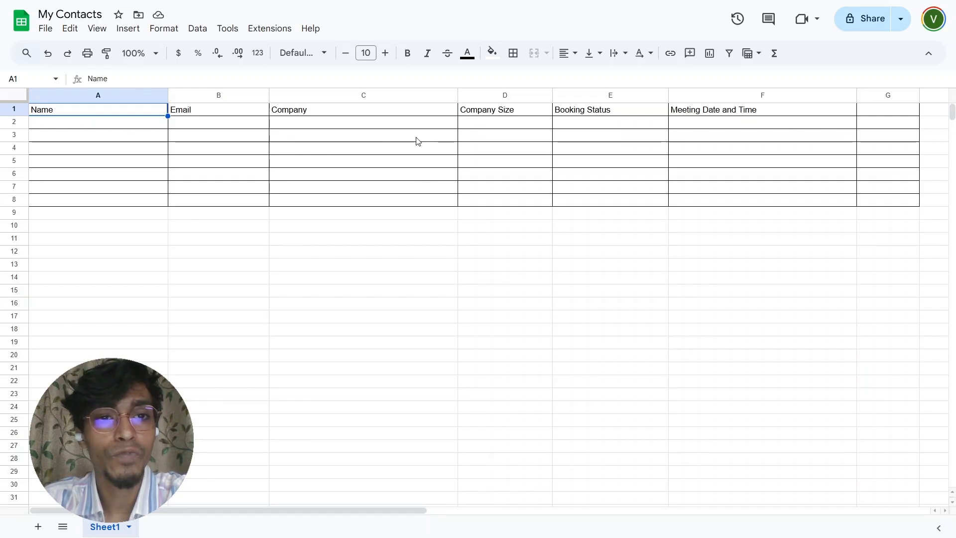
click(599, 115)
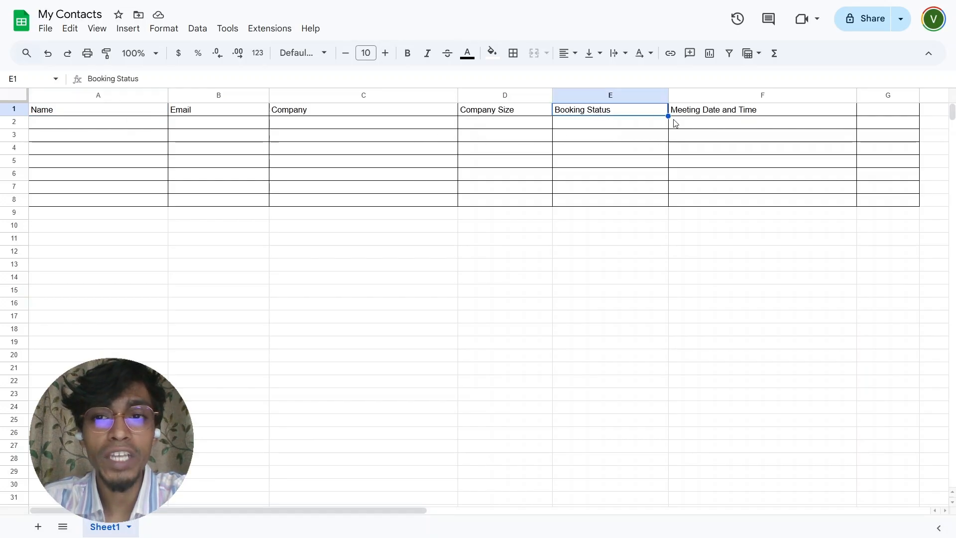
click(690, 116)
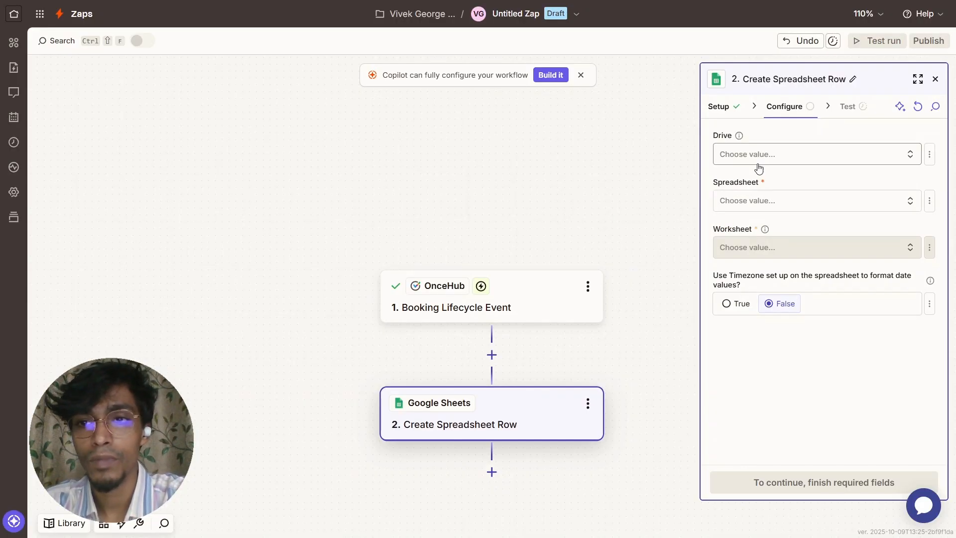
- Target My Google Drive, the My Contacts spreadsheet and its Sheet1 worksheet
click(756, 158)
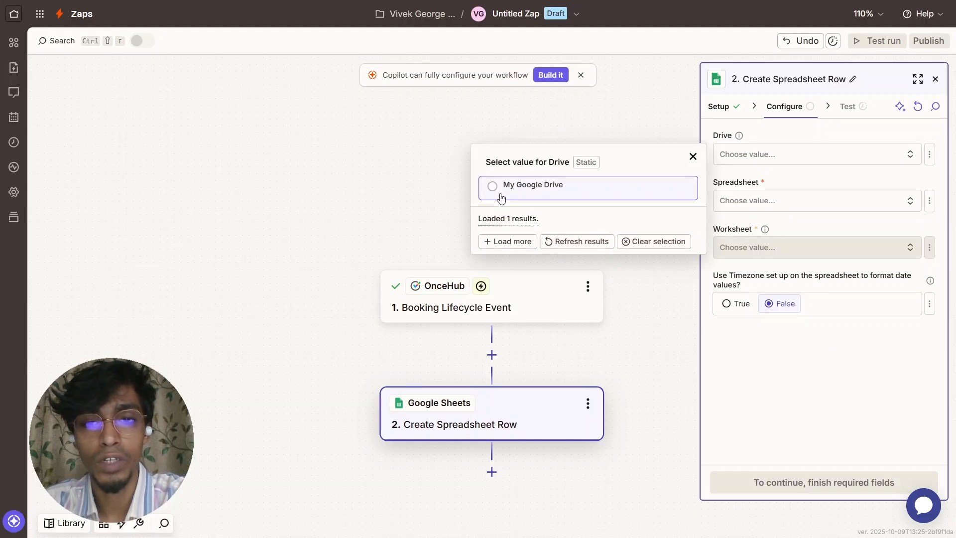
click(502, 192)
click(779, 205)
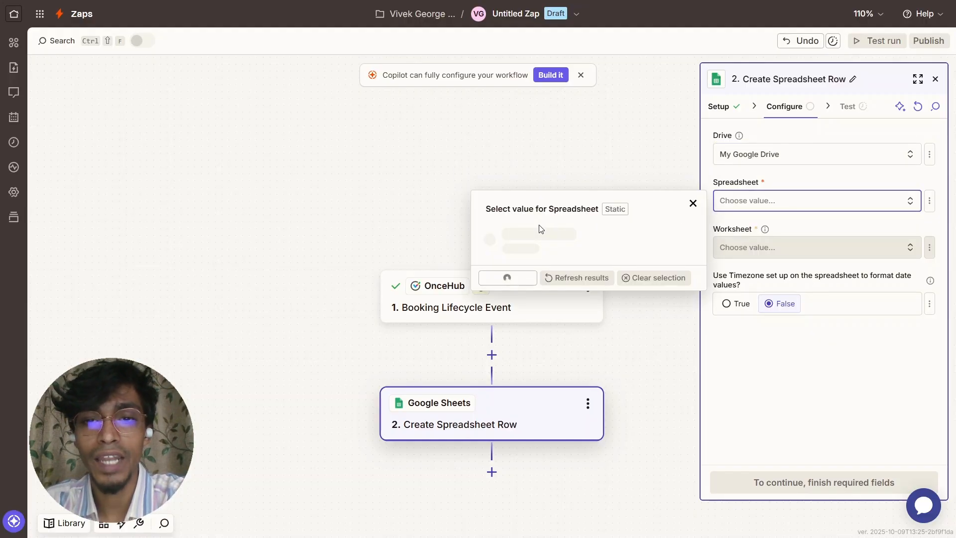
click(495, 299)
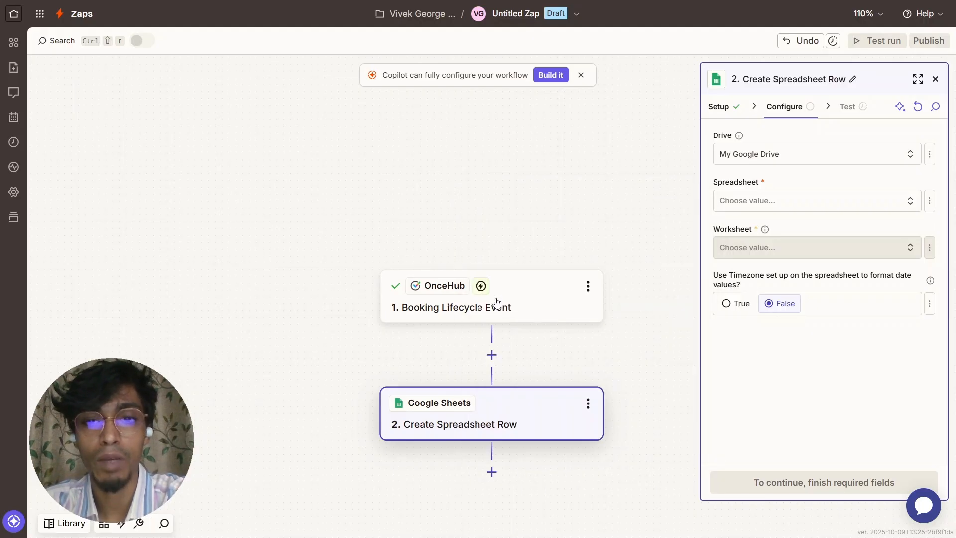
click(737, 246)
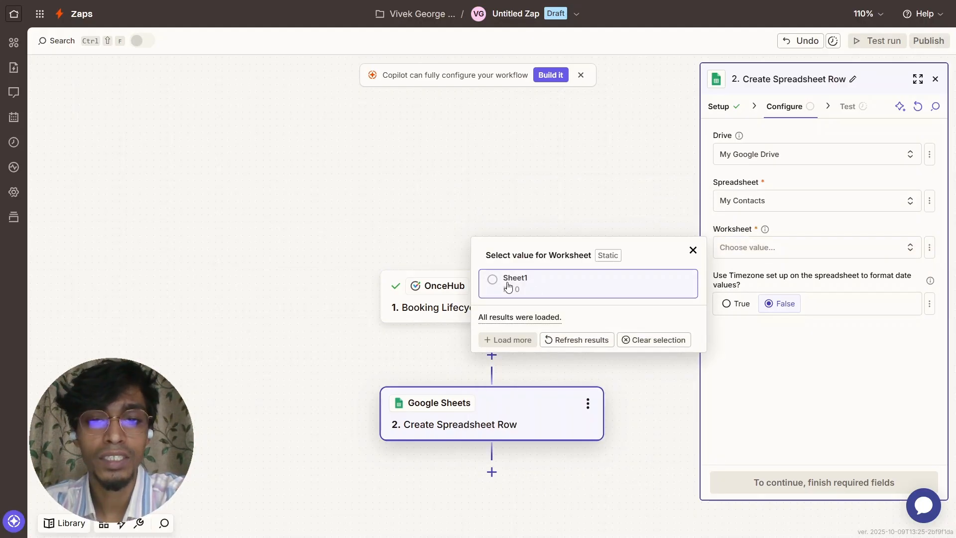
click(504, 284)
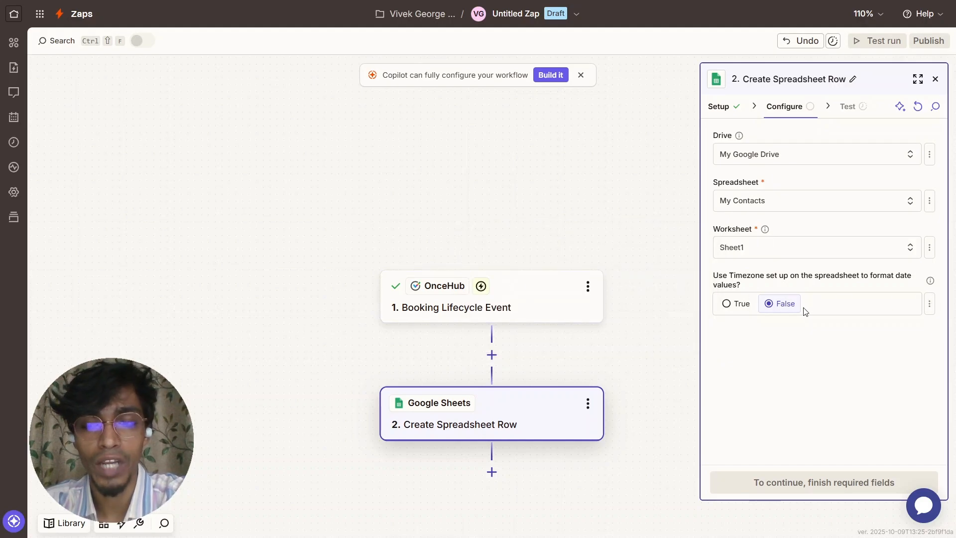
scroll(802, 325, down, 1)
- Map the OnceHub Contact Name into the Name column
scroll(802, 326, down, 1)
click(781, 293)
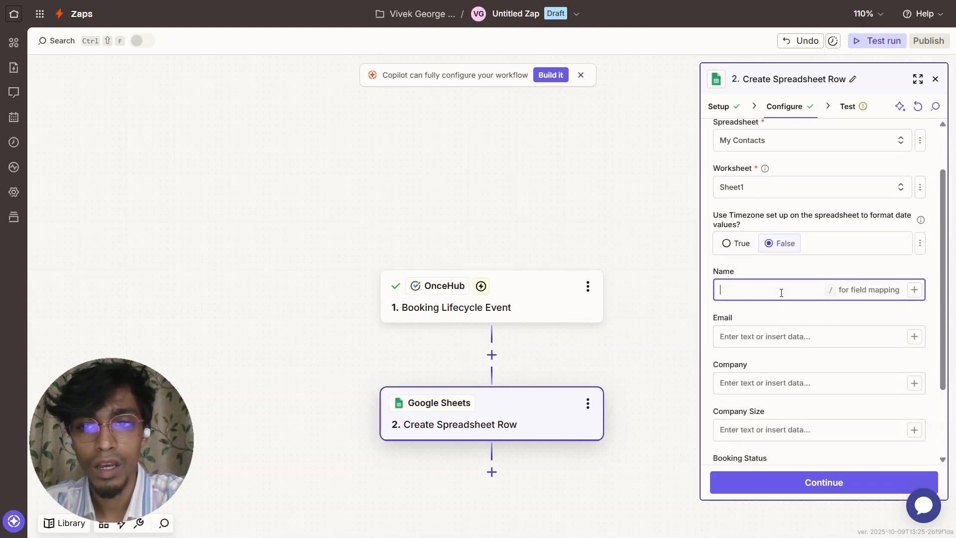
click(914, 290)
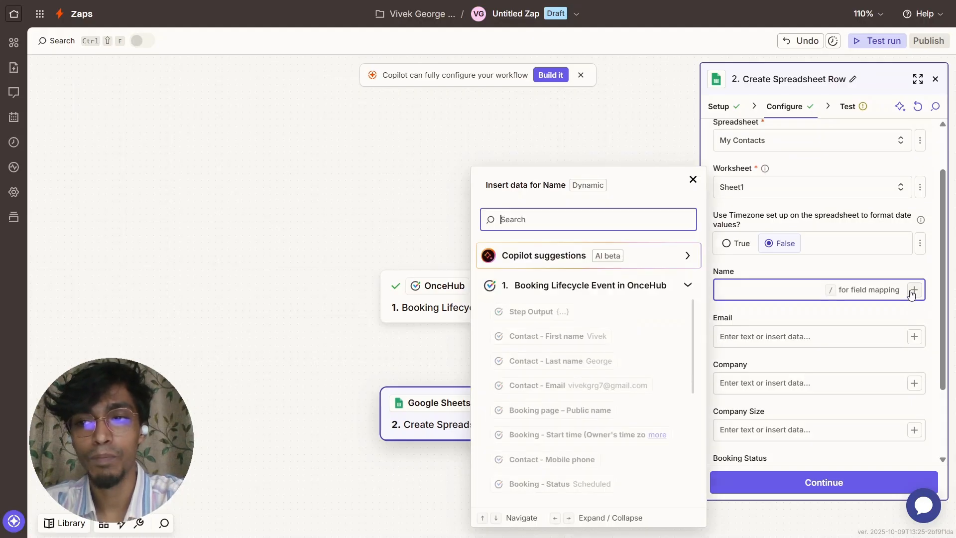
text(Contact)
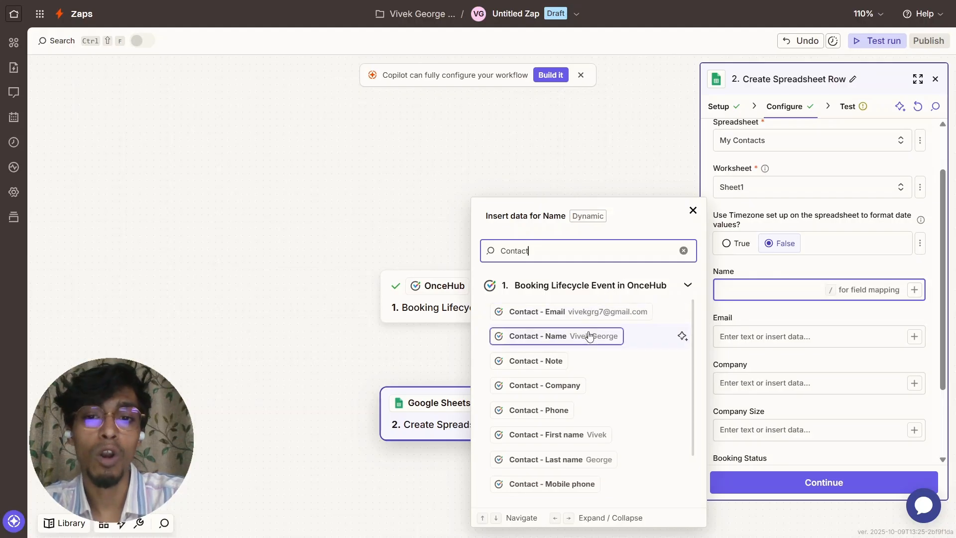
click(547, 336)
click(895, 339)
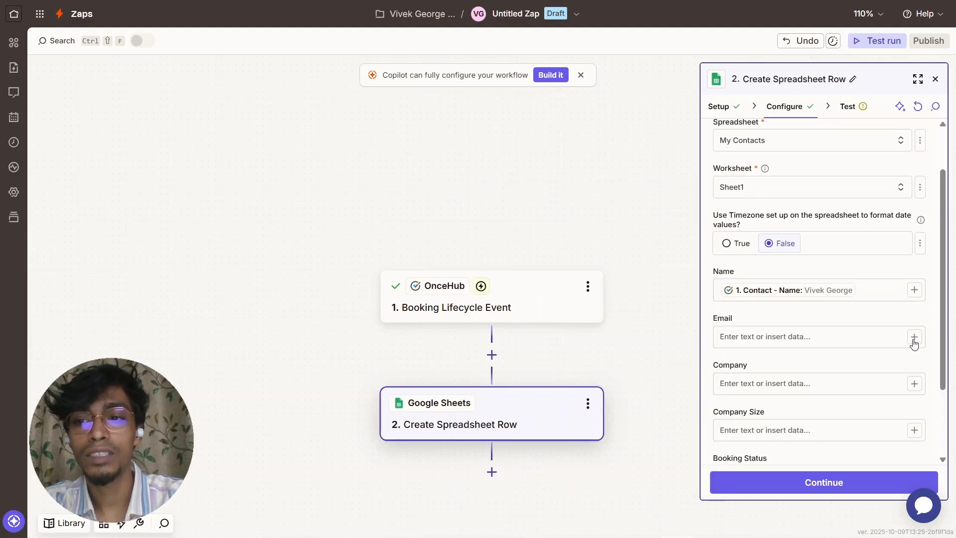
- Map the OnceHub Contact Email into the Email column
click(611, 253)
text(Contact)
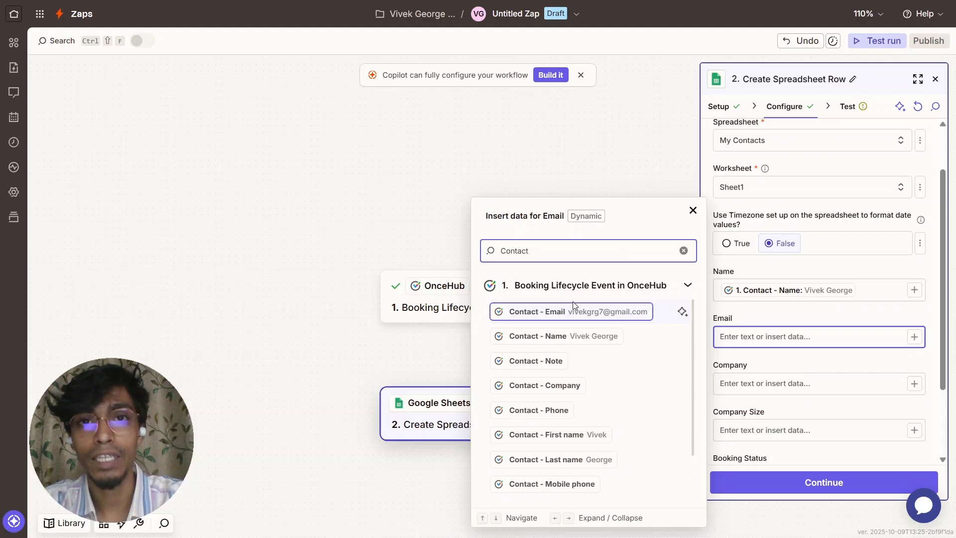
click(604, 312)
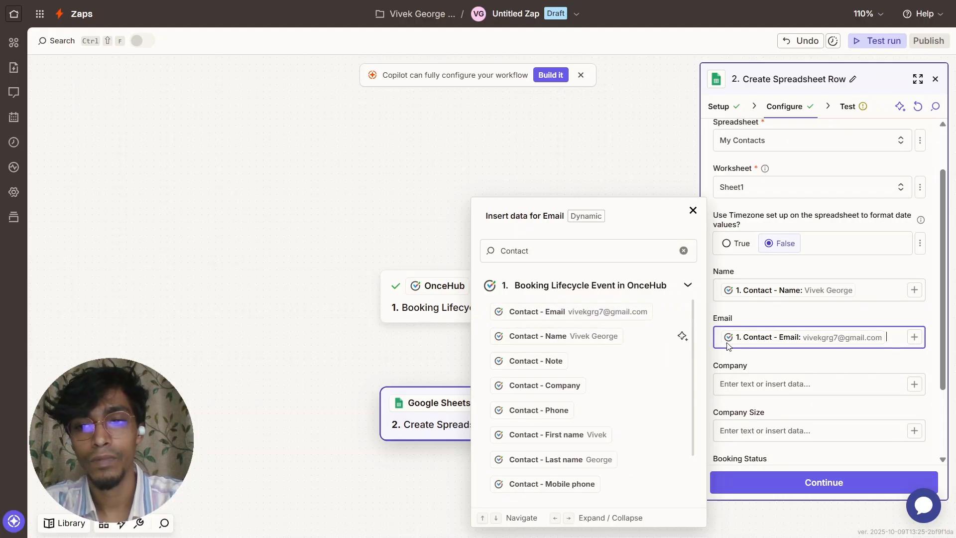
click(777, 367)
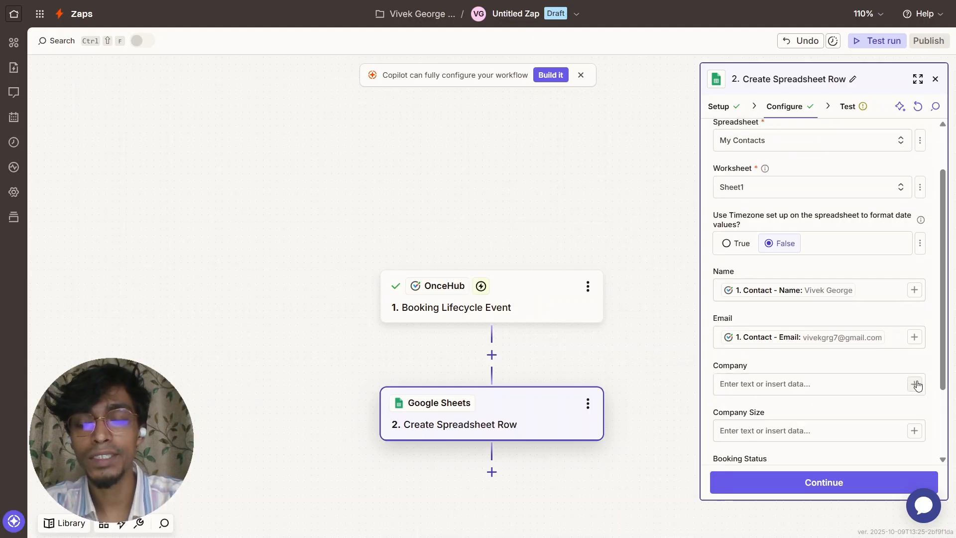
- Map the Custom Fields Company Name answer into the Company column
click(914, 384)
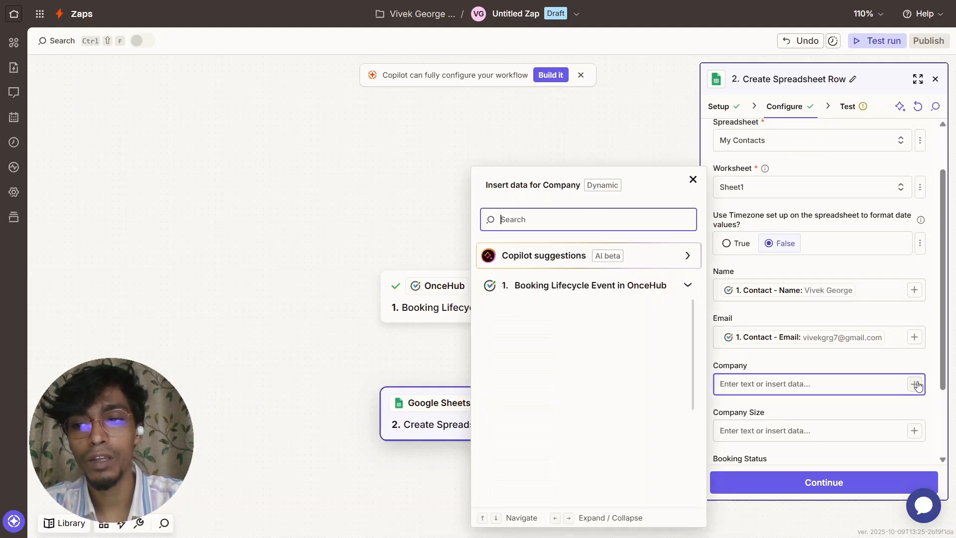
text(Com)
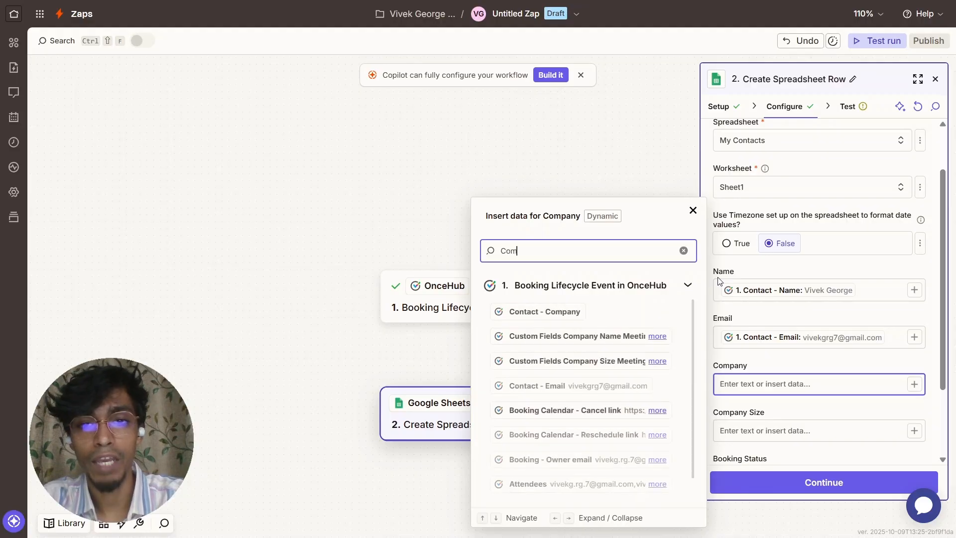
text(pan)
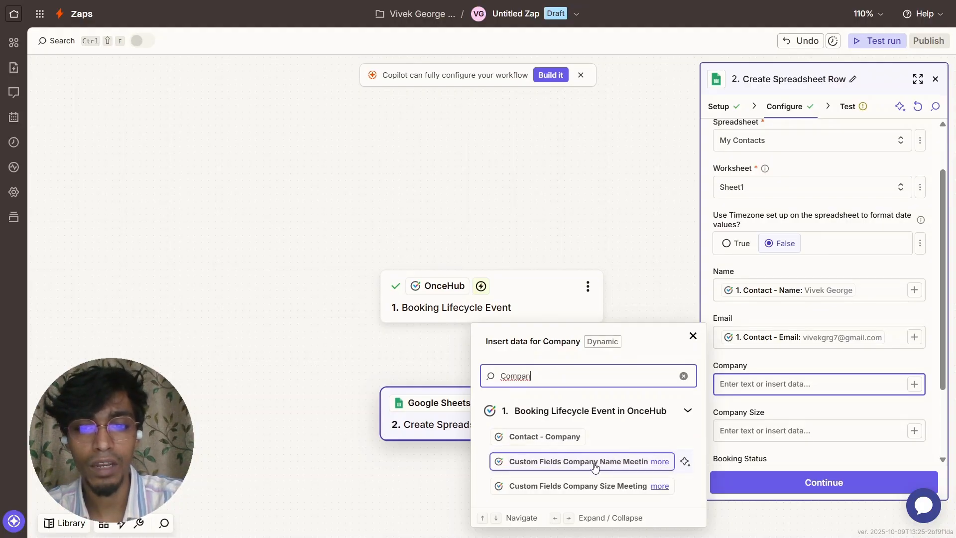
click(602, 463)
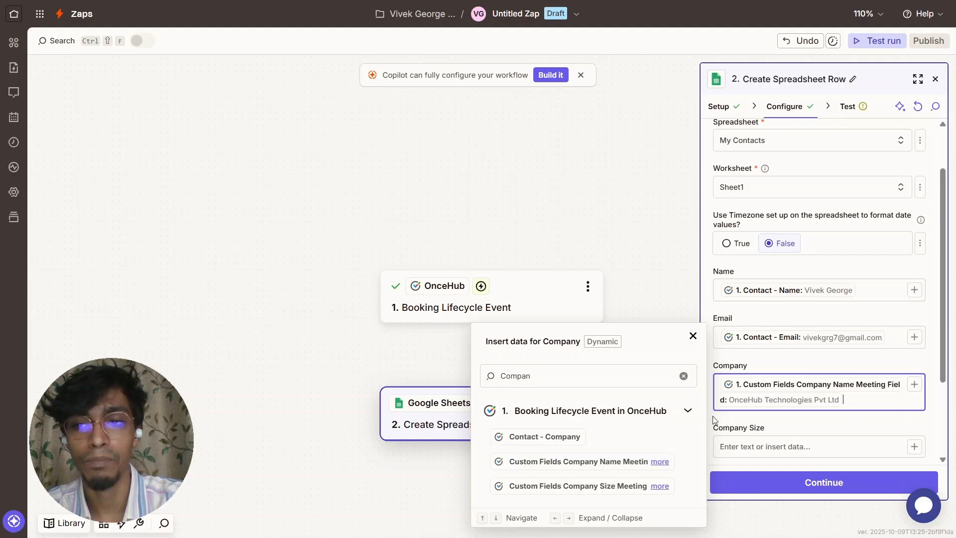
click(840, 428)
scroll(846, 388, down, 3)
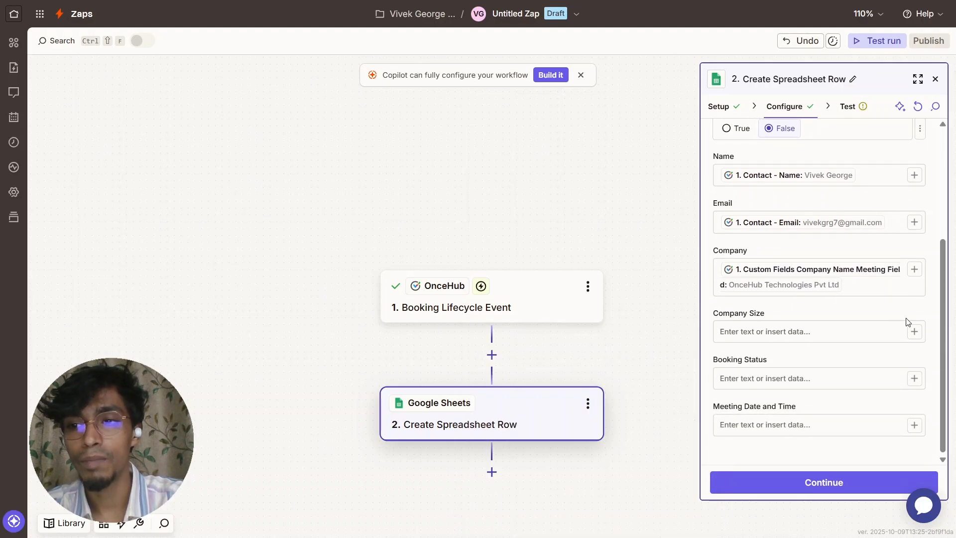
- Map the booking's Company Size answer into the Company Size column
click(914, 332)
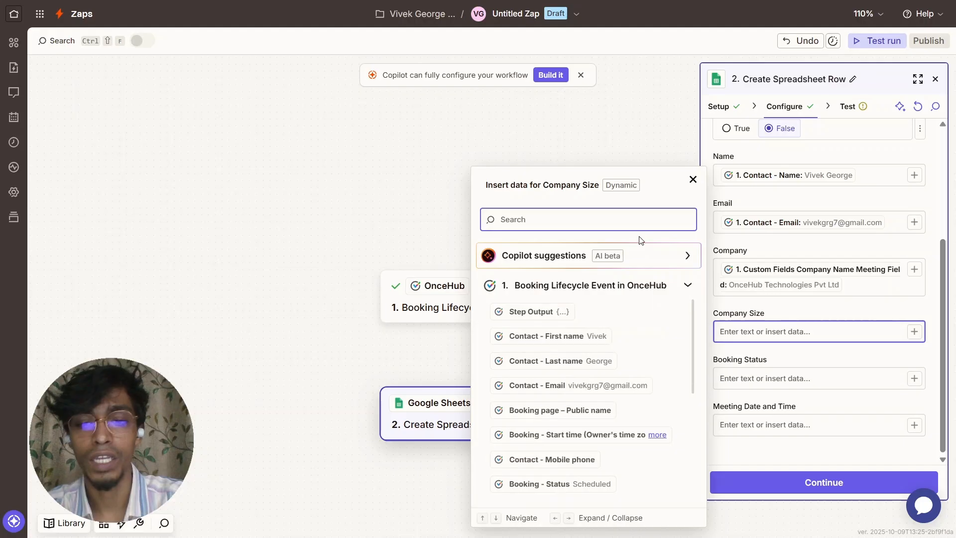
text(Com[any)
key(BackSpace)
key(BackSpace)
key(BackSpace)
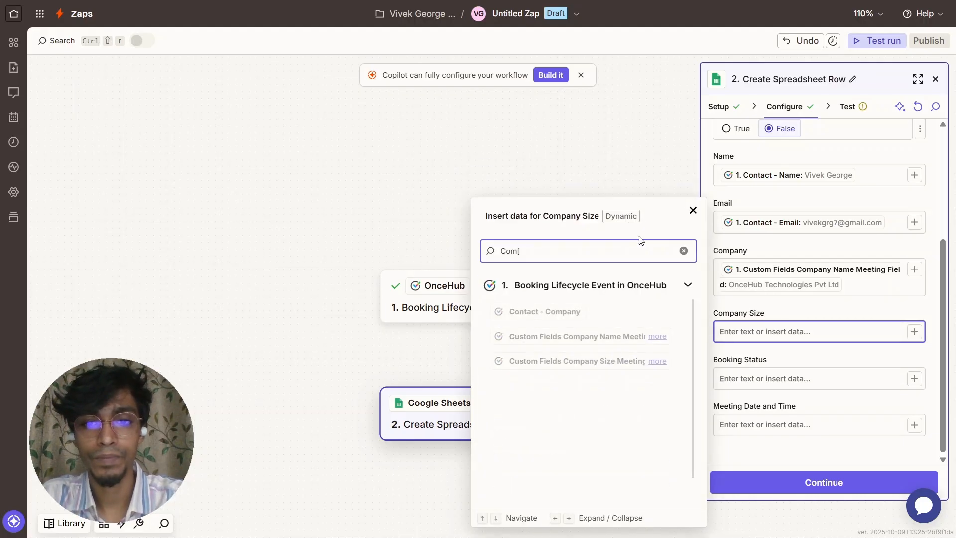
key(BackSpace)
text(pa)
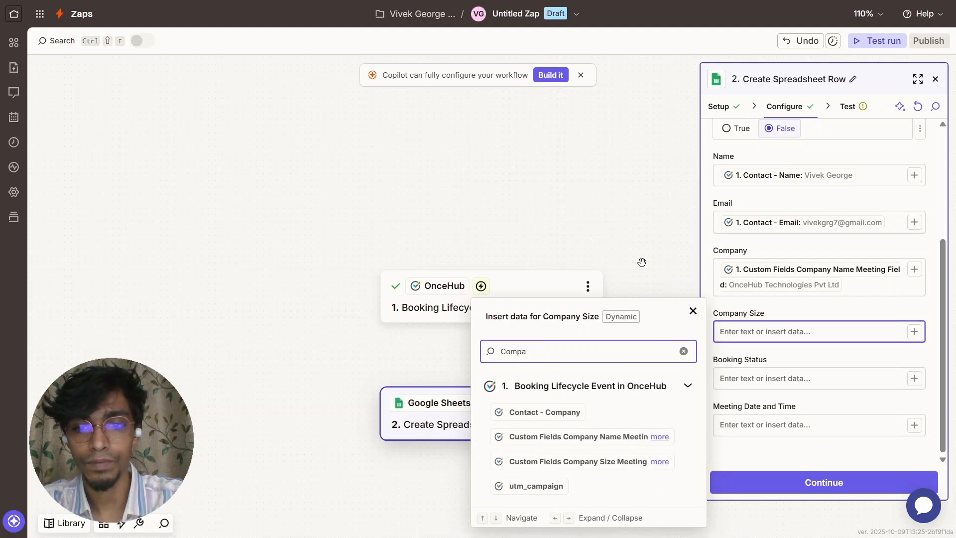
click(612, 460)
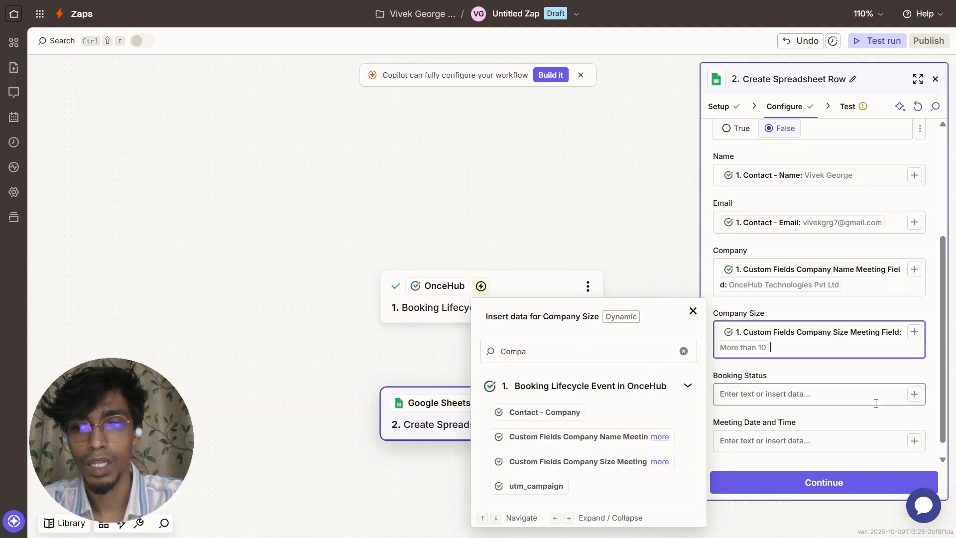
- Map Booking - Status into the Booking Status column
click(914, 393)
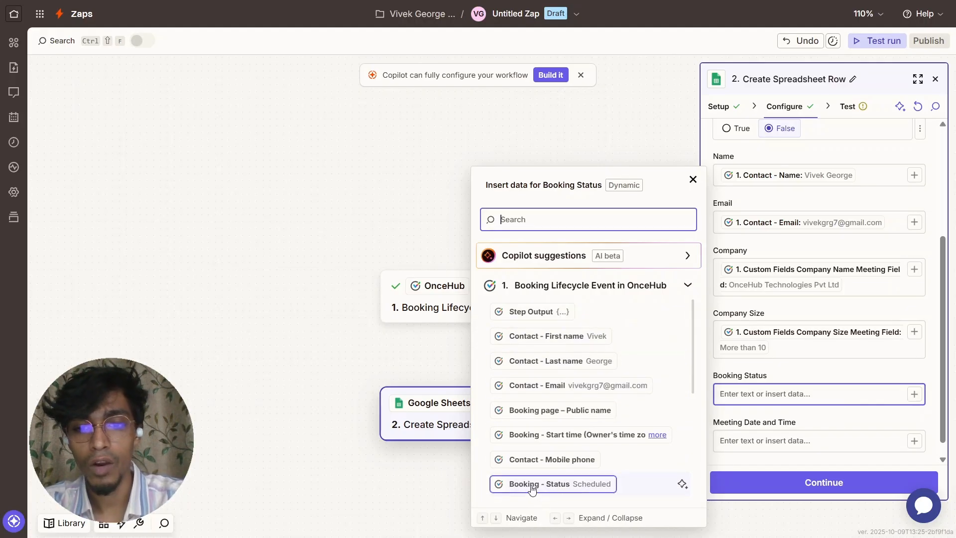
scroll(530, 488, down, 2)
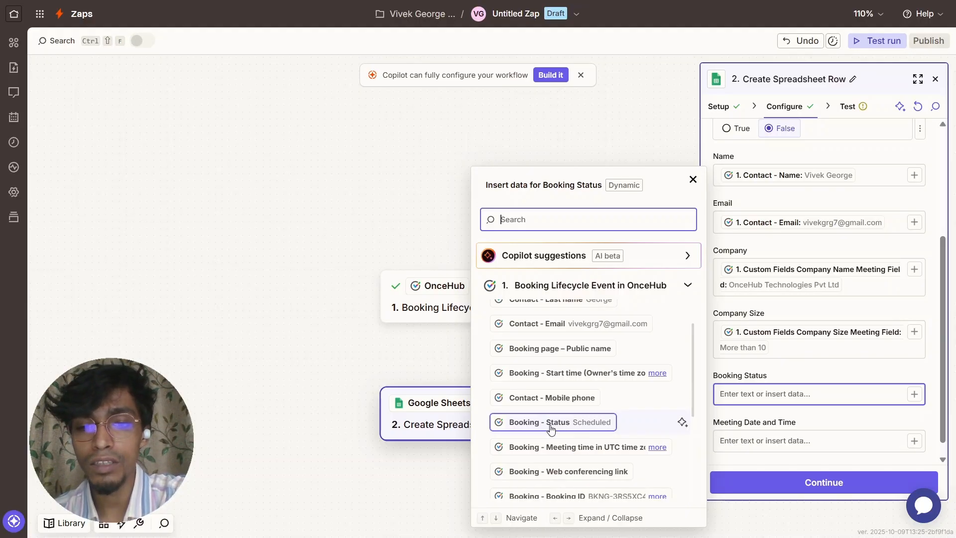
click(525, 422)
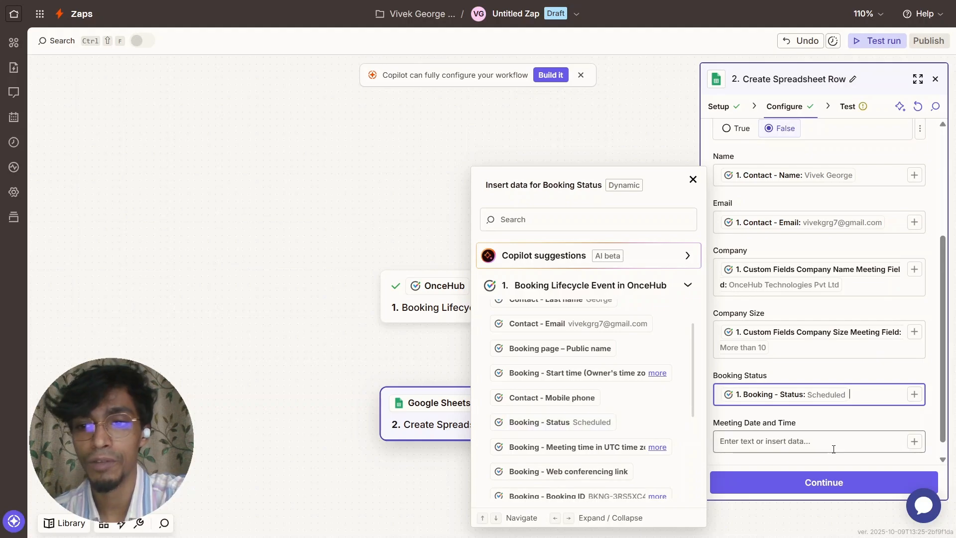
click(833, 416)
scroll(945, 429, down, 1)
- Map Booking - Meeting time (Owner's time zone) into Meeting Date and Time, then continue
click(913, 423)
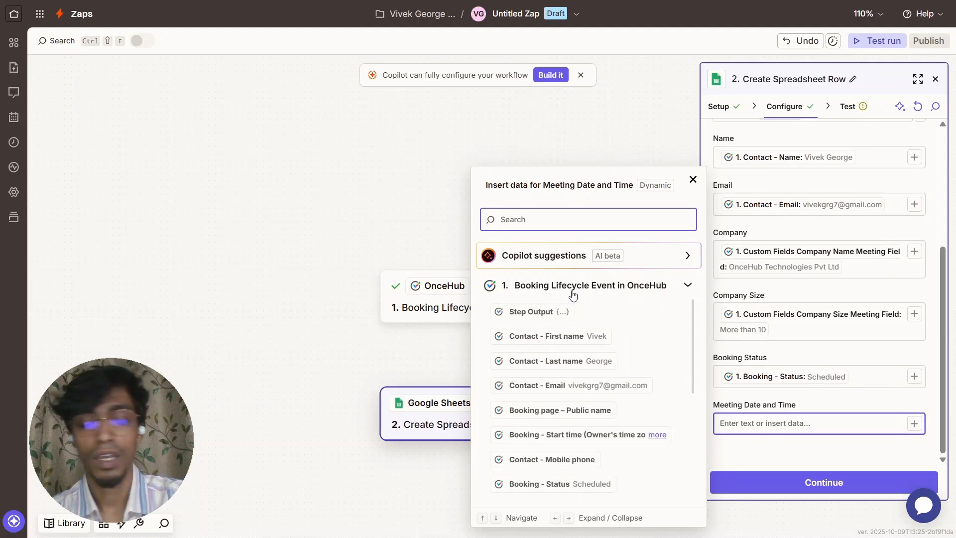
text(Meeting)
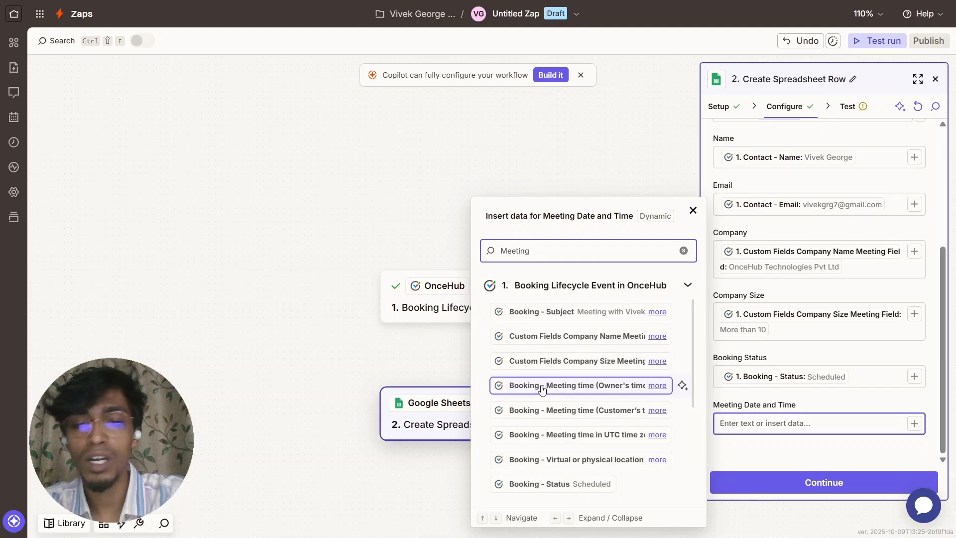
click(600, 388)
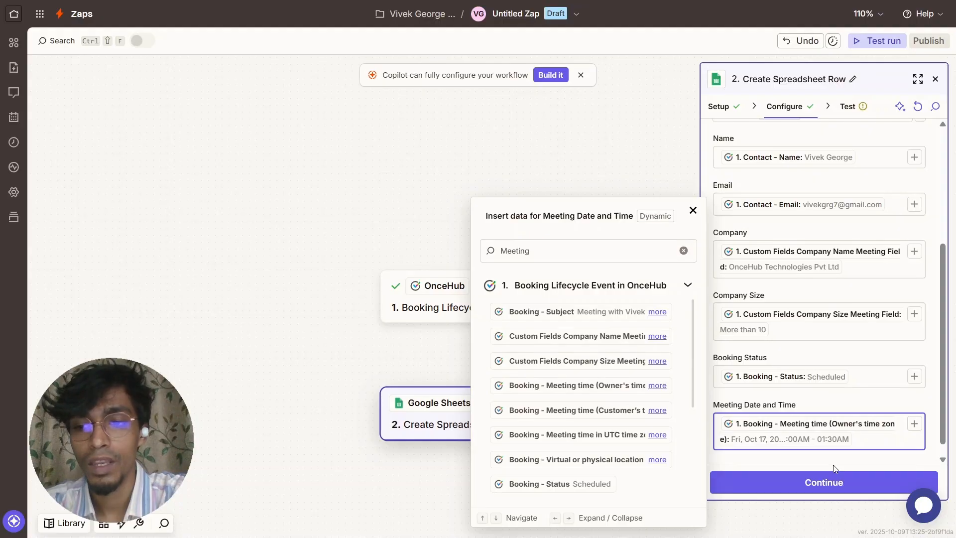
click(828, 482)
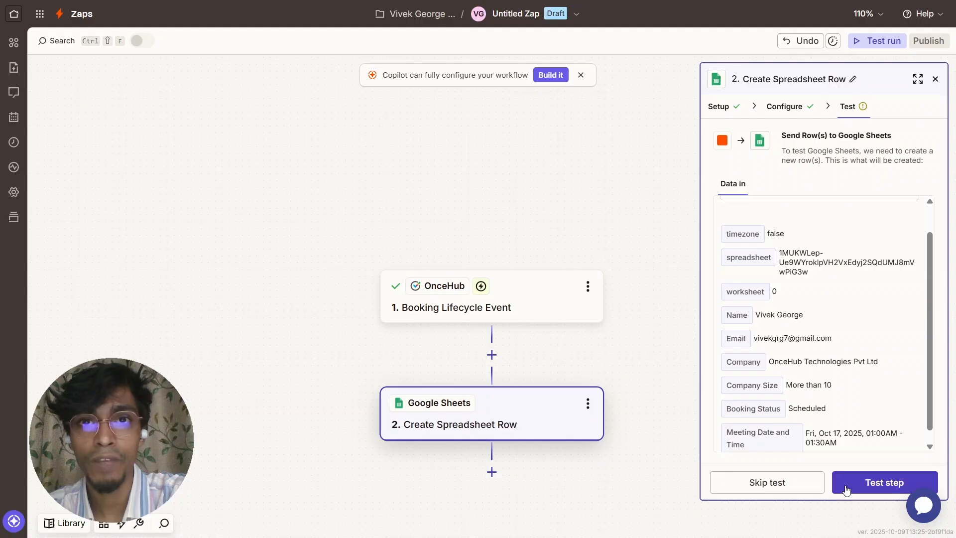
- Send the test row (Scheduled, Oct 17, 2025 meeting) to My Contacts and publish
click(846, 489)
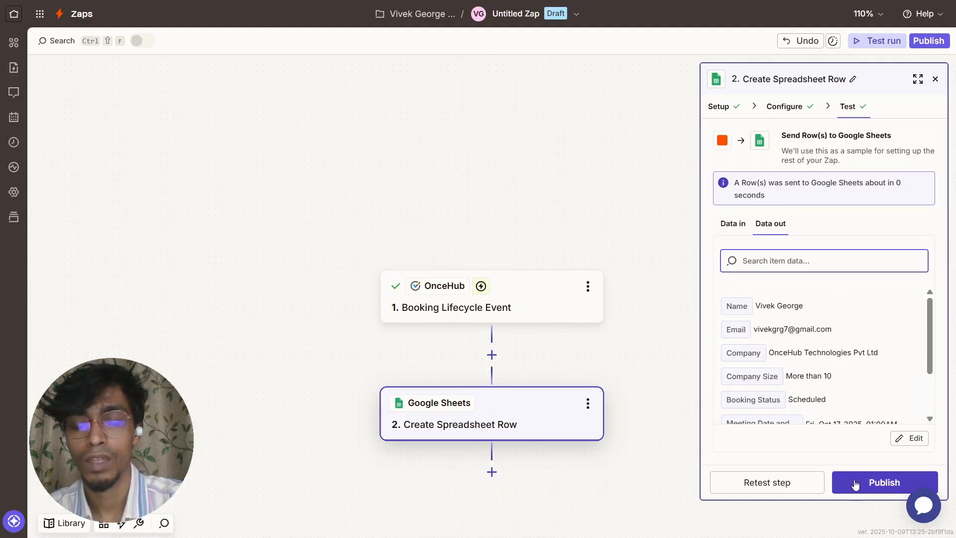
click(855, 485)
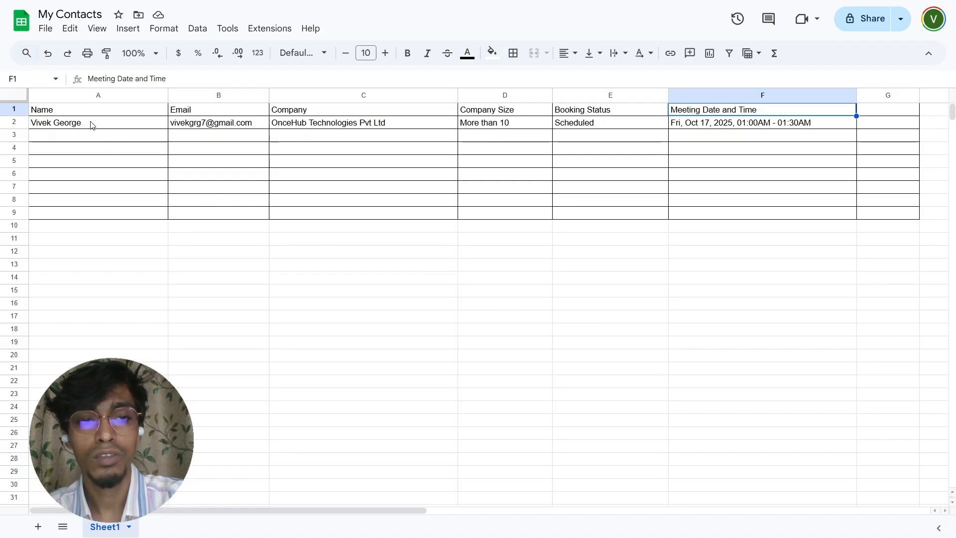
- Delete the test booking's contents from row 2 of My Contacts, leaving only the headers
click(14, 123)
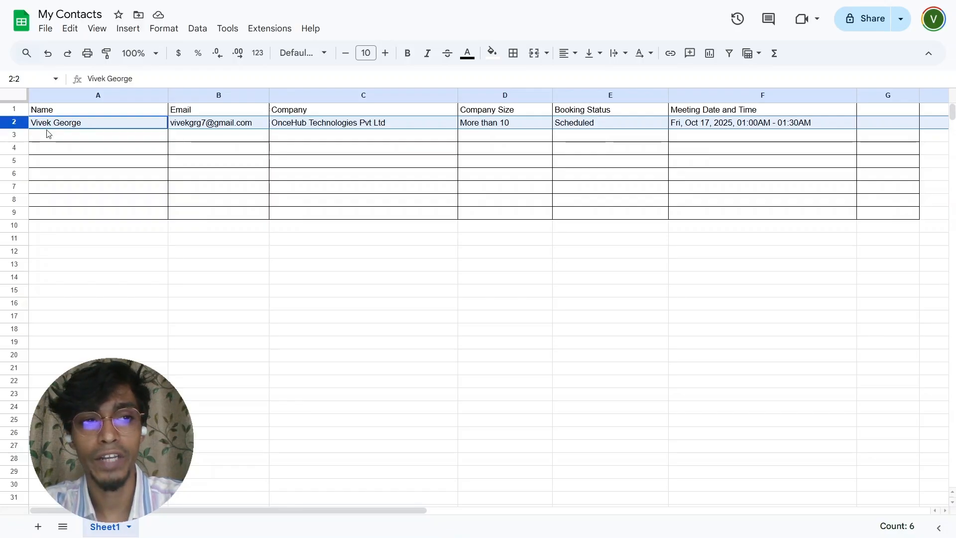
key(Delete)
click(62, 151)
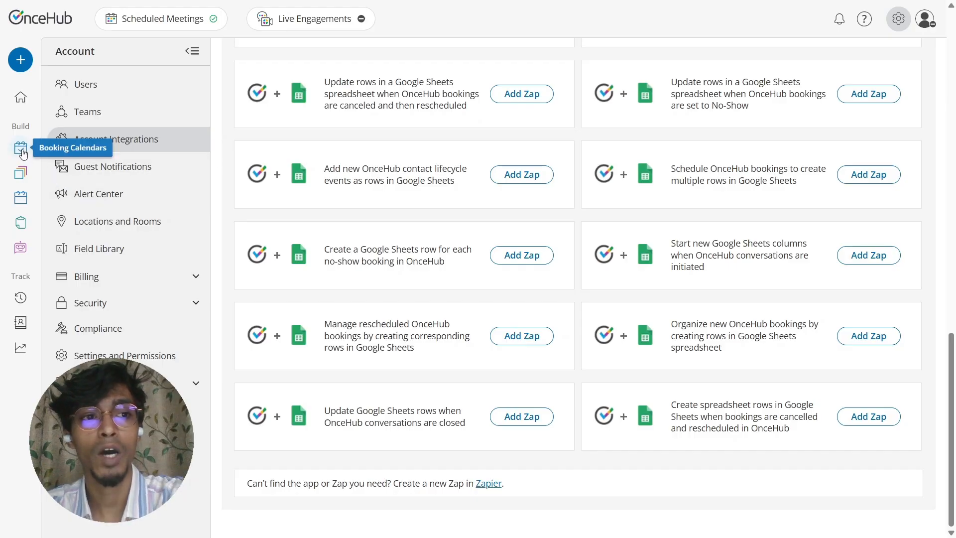
- Get the shareable booking link for the 30-minute meeting from Booking Calendars
click(22, 150)
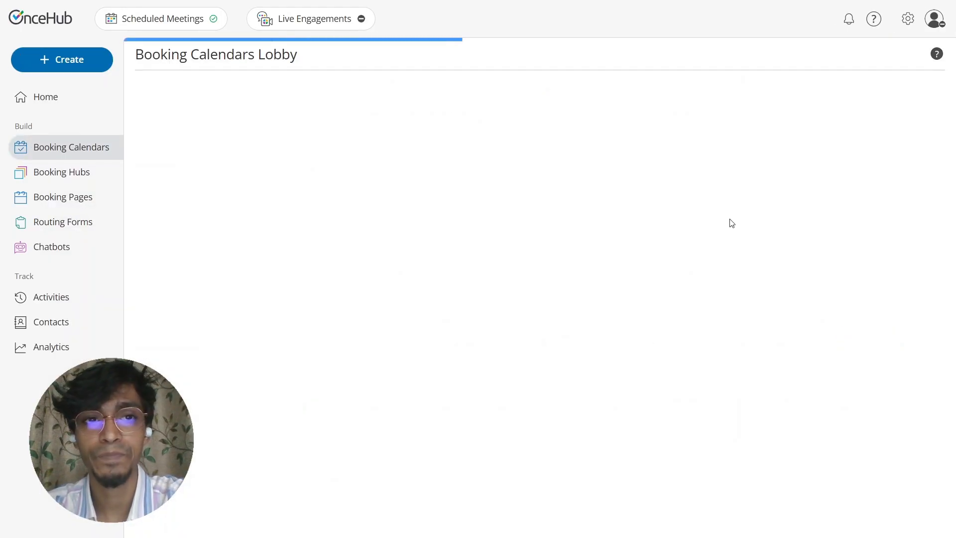
click(872, 184)
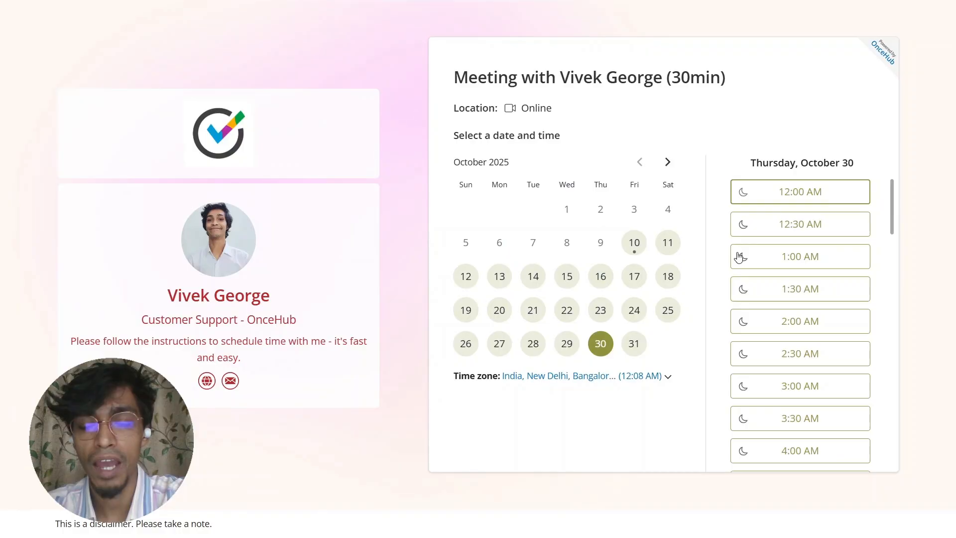
- Select and confirm the 12:00 AM slot on Thursday, October 30
click(822, 198)
click(822, 197)
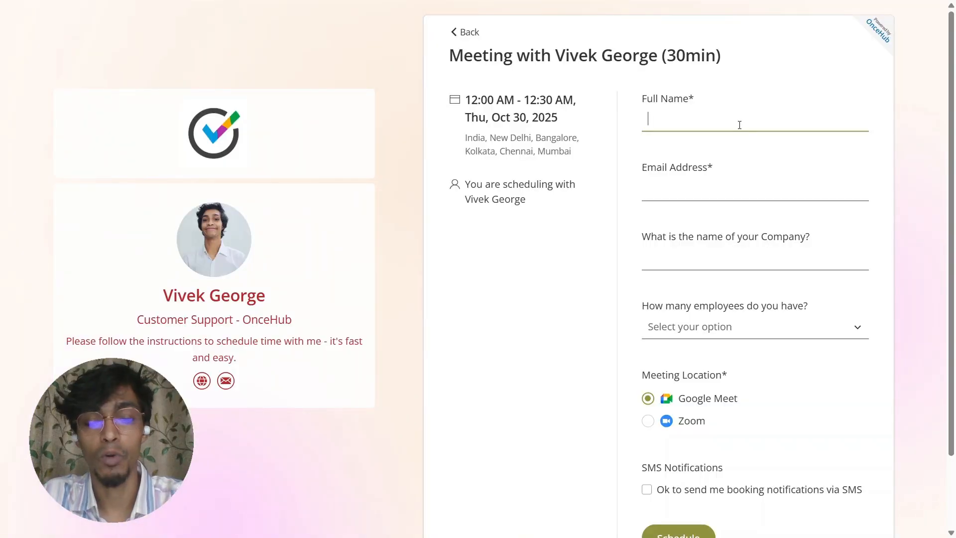
- Fill in the guest's full name and e-mail address on the booking form
text(Jpoh)
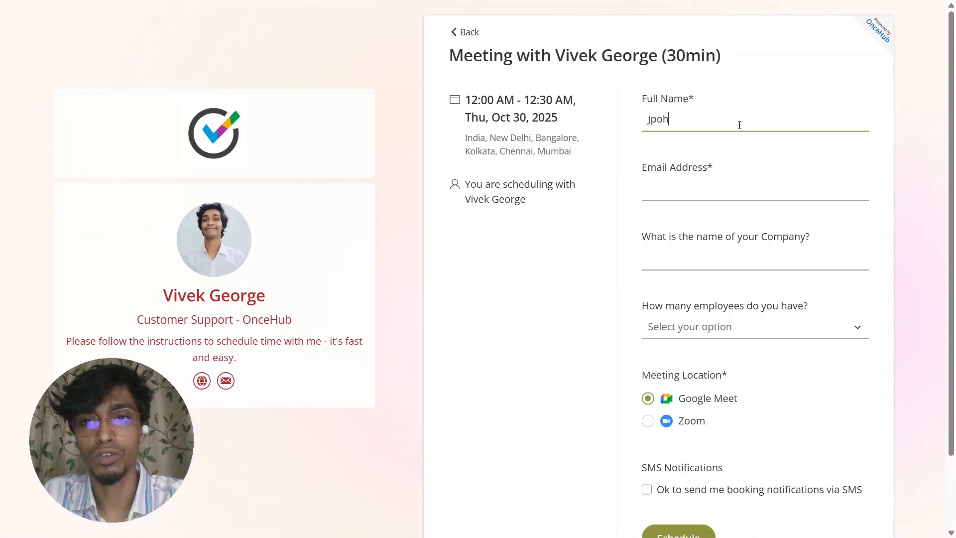
key(BackSpace)
key(BackSpace)
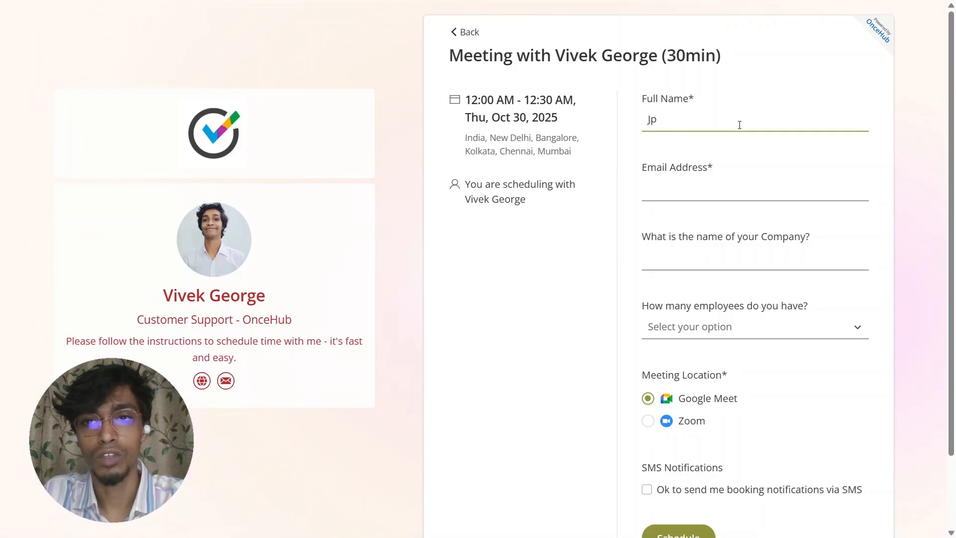
key(BackSpace)
text(ohn Smith)
key(Tab)
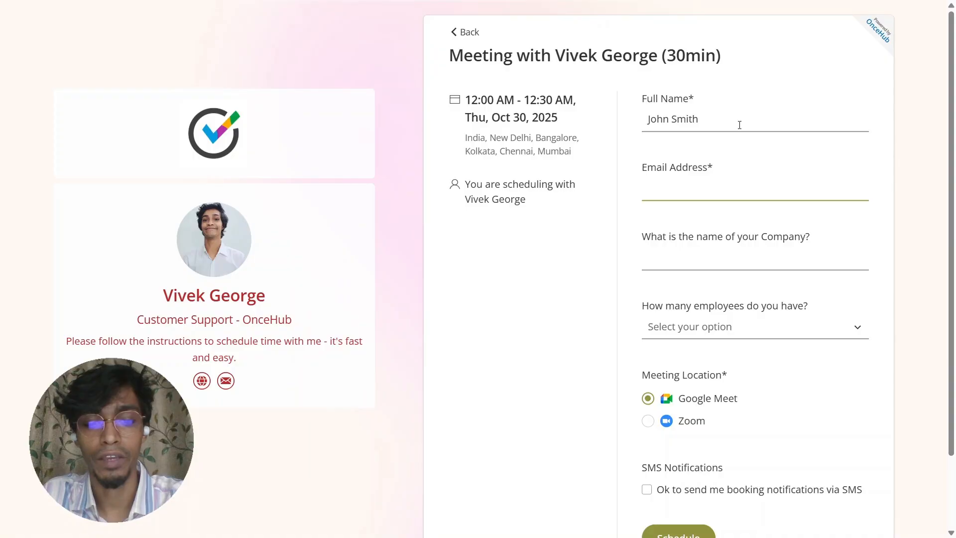
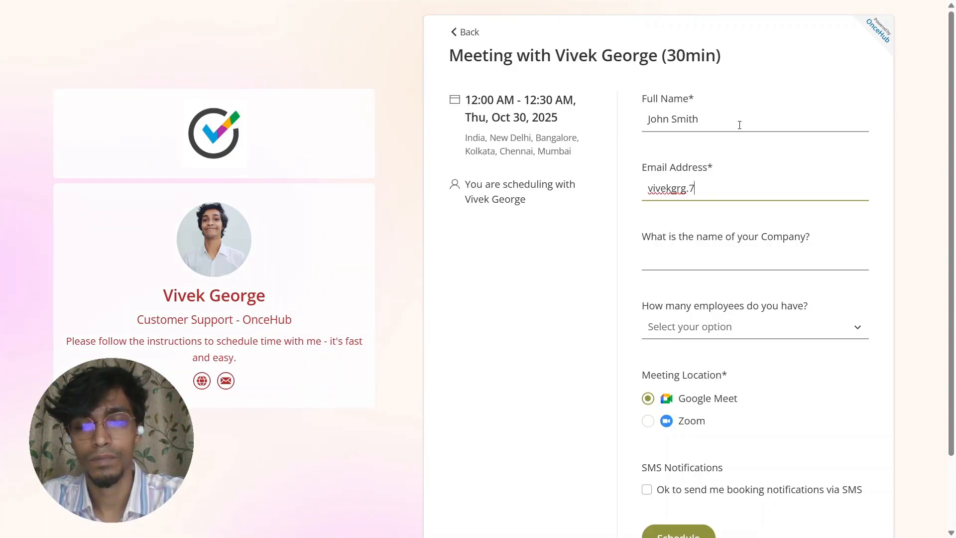
- Enter company OnceHub, choose More than 10 employees, and submit the booking
key(Tab)
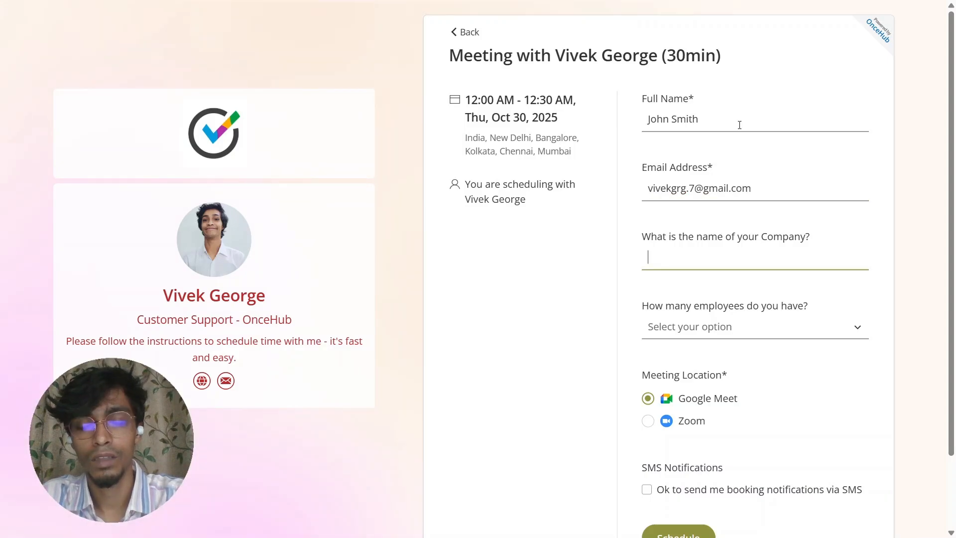
text(OnceHub)
click(742, 326)
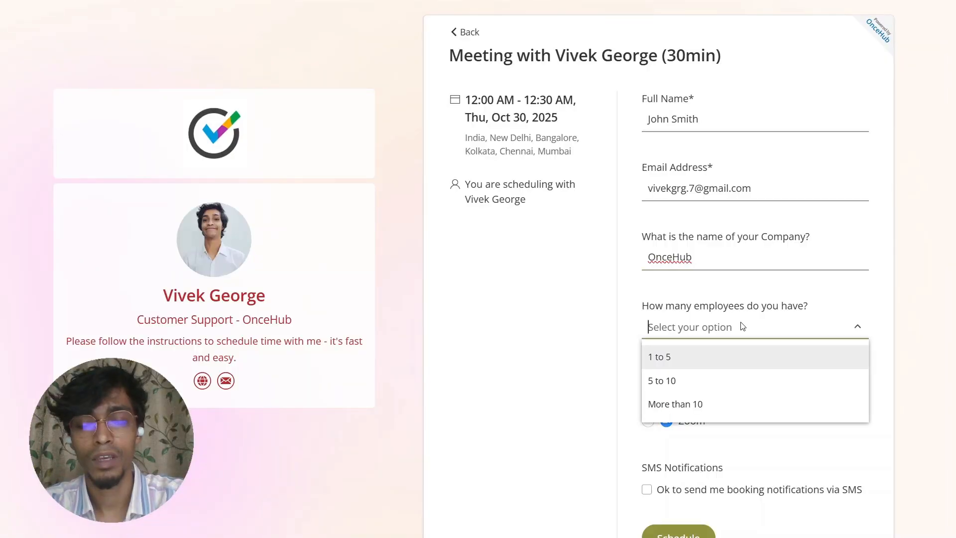
click(675, 404)
scroll(661, 369, down, 2)
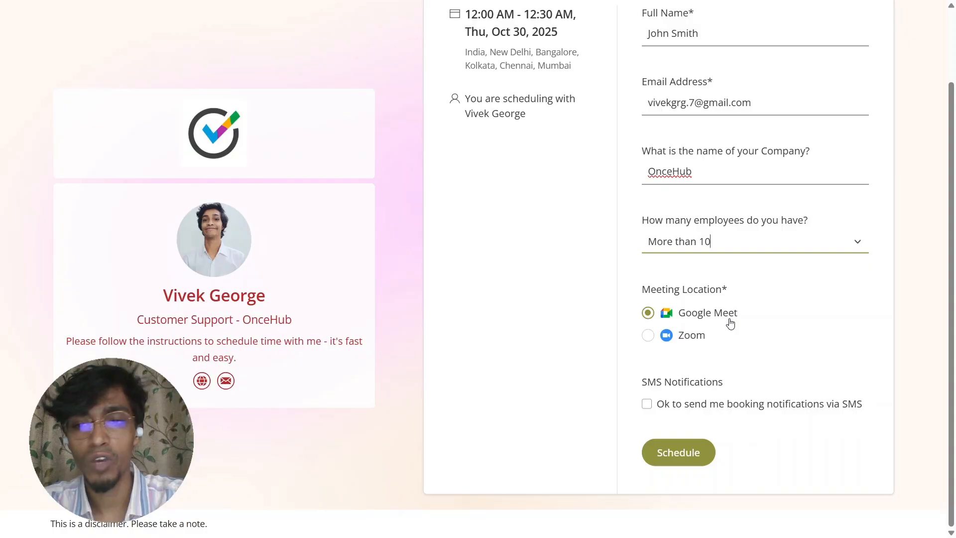
key(Return)
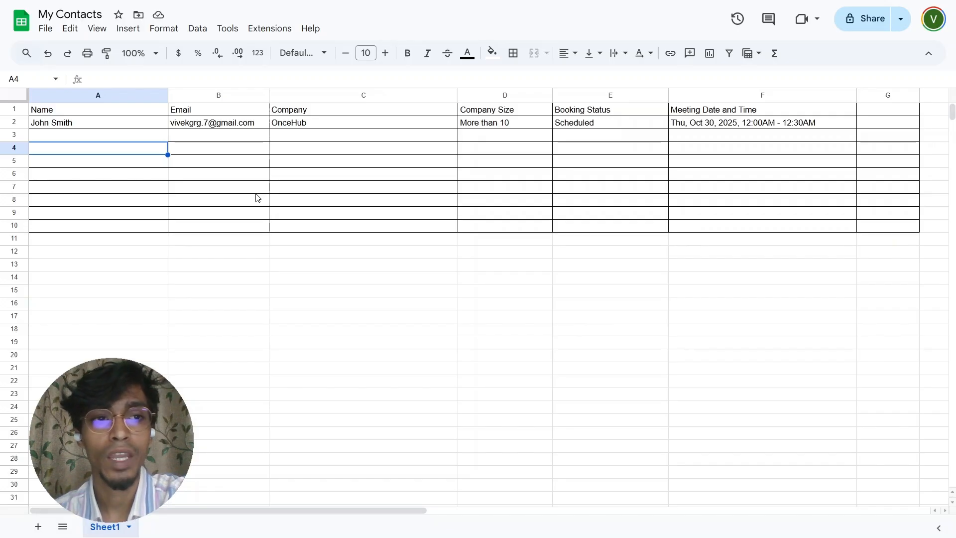
- Inspect cells A2, B2 and C2 to verify the new booking's name, e-mail and company
click(125, 127)
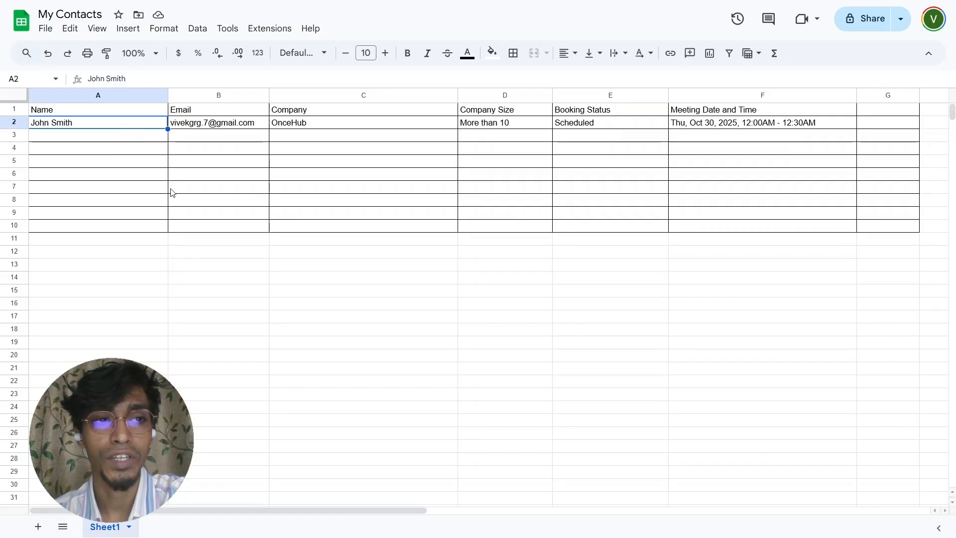
click(204, 128)
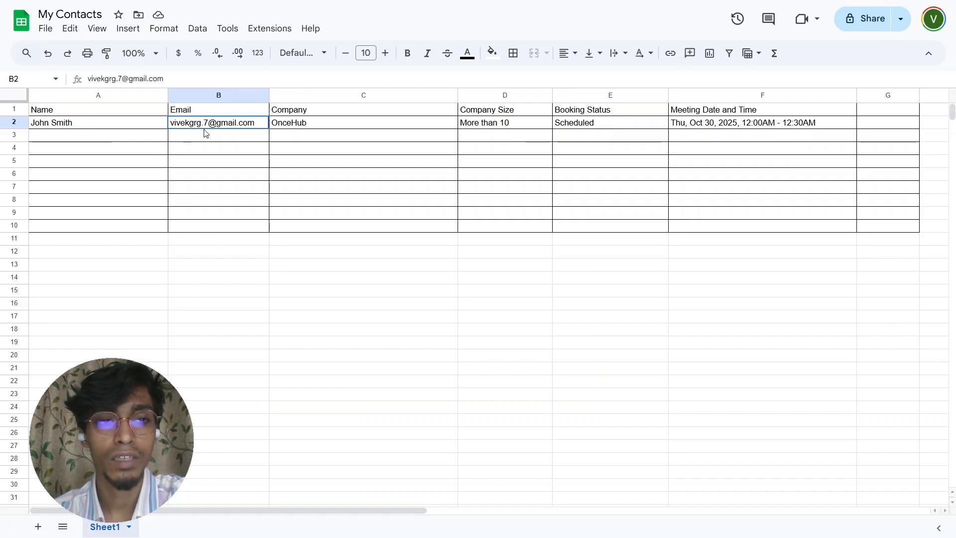
click(281, 125)
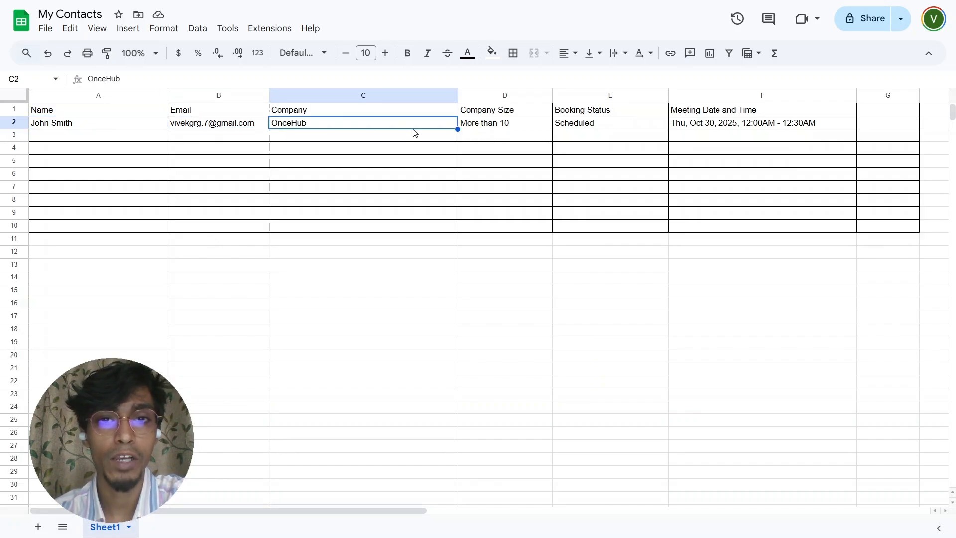